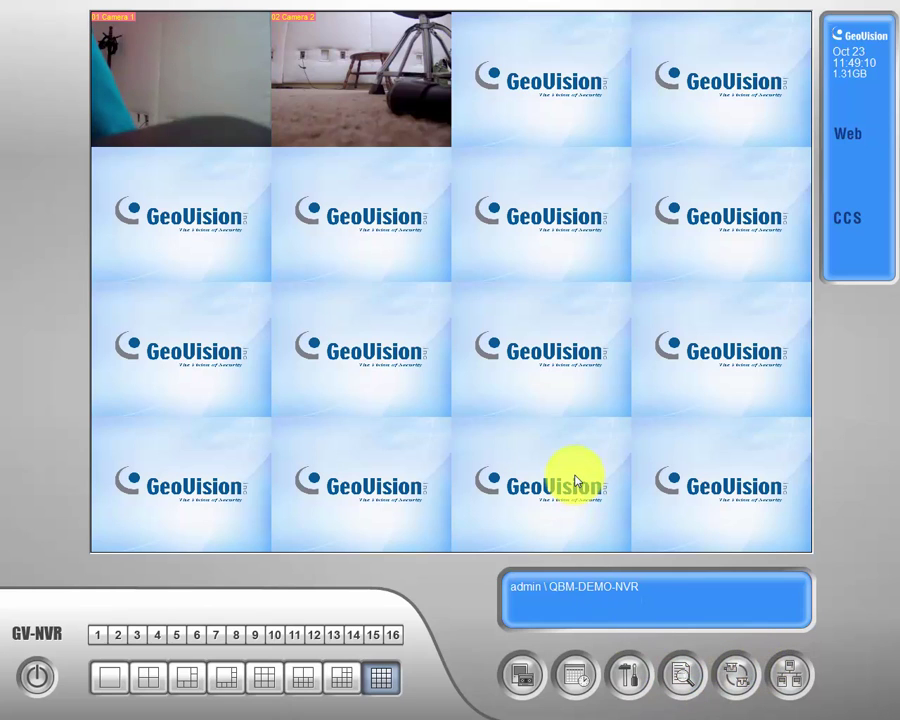
# Log in to the recorder with the admin user ID and the administrator password.
pyautogui.rightClick(576, 366)
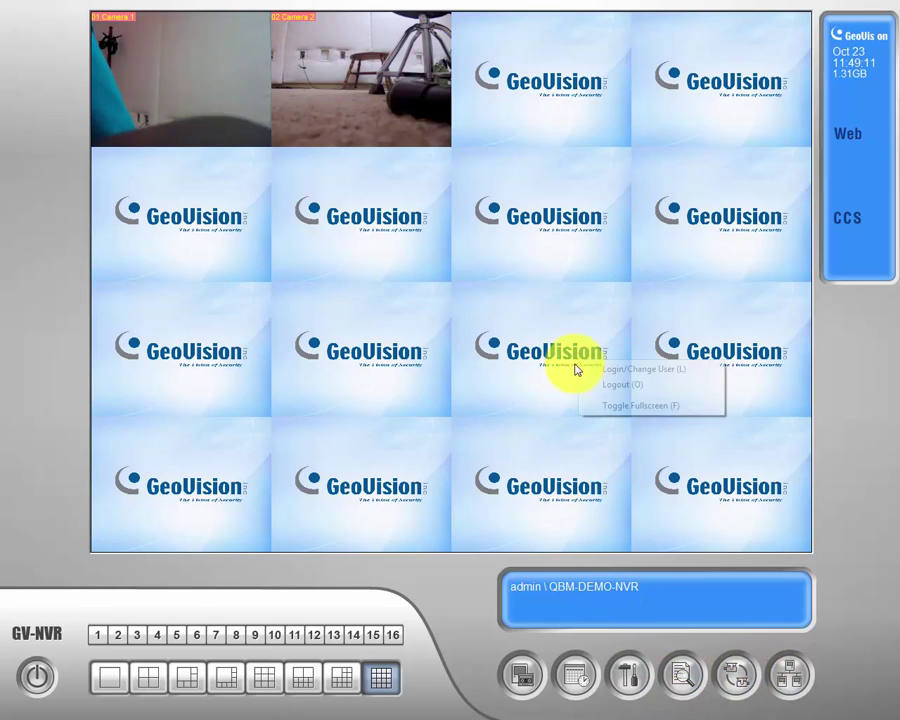
pyautogui.click(644, 370)
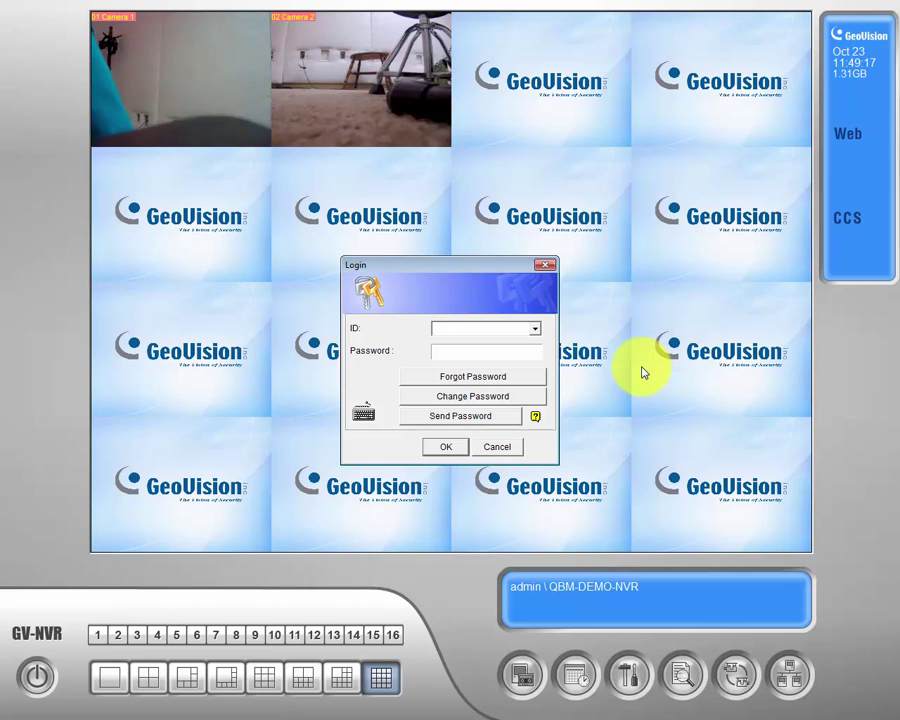
pyautogui.write('asd')
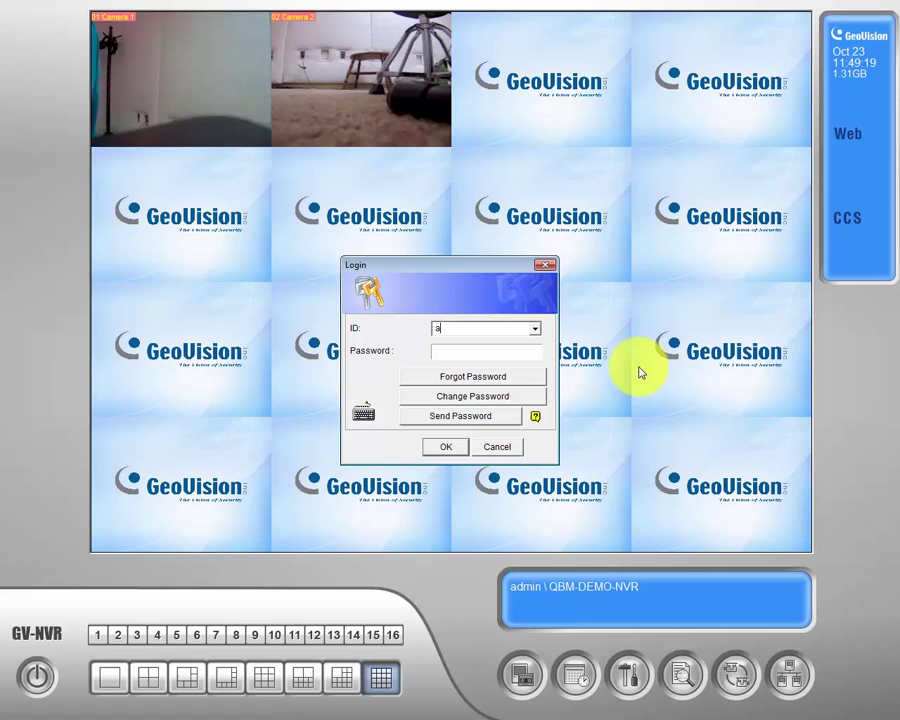
pyautogui.press('BackSpace')
pyautogui.press('BackSpace')
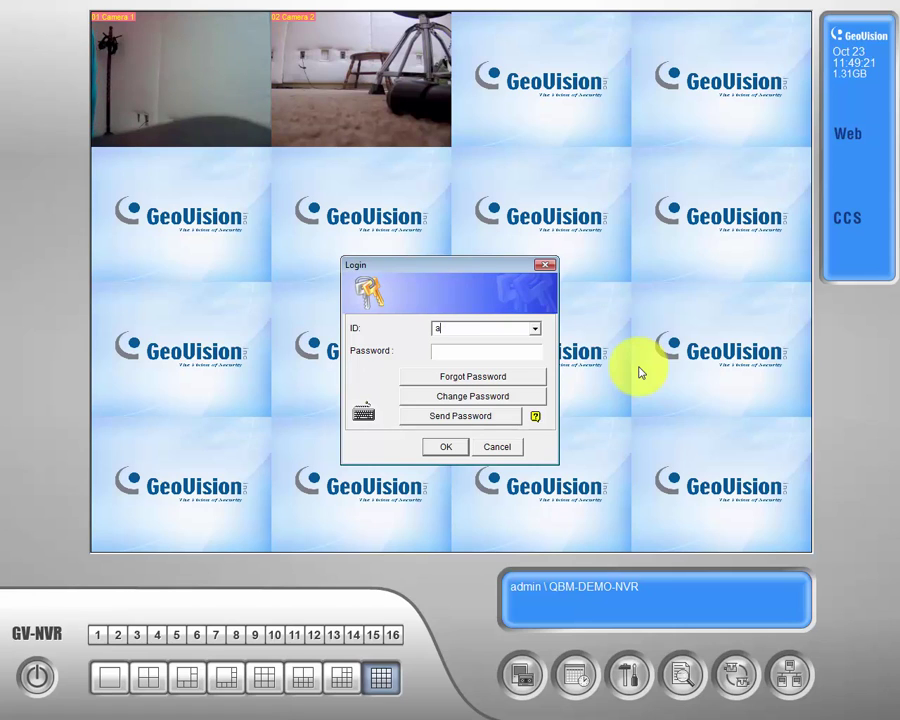
pyautogui.write('dmin')
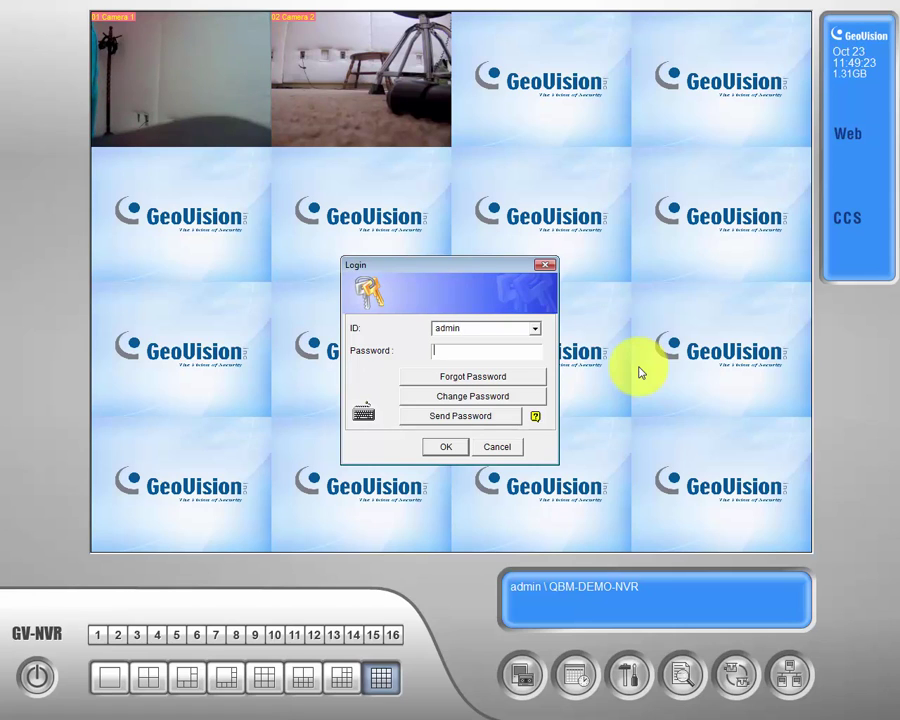
pyautogui.press('Tab')
pyautogui.write('admin')
pyautogui.press('Return')
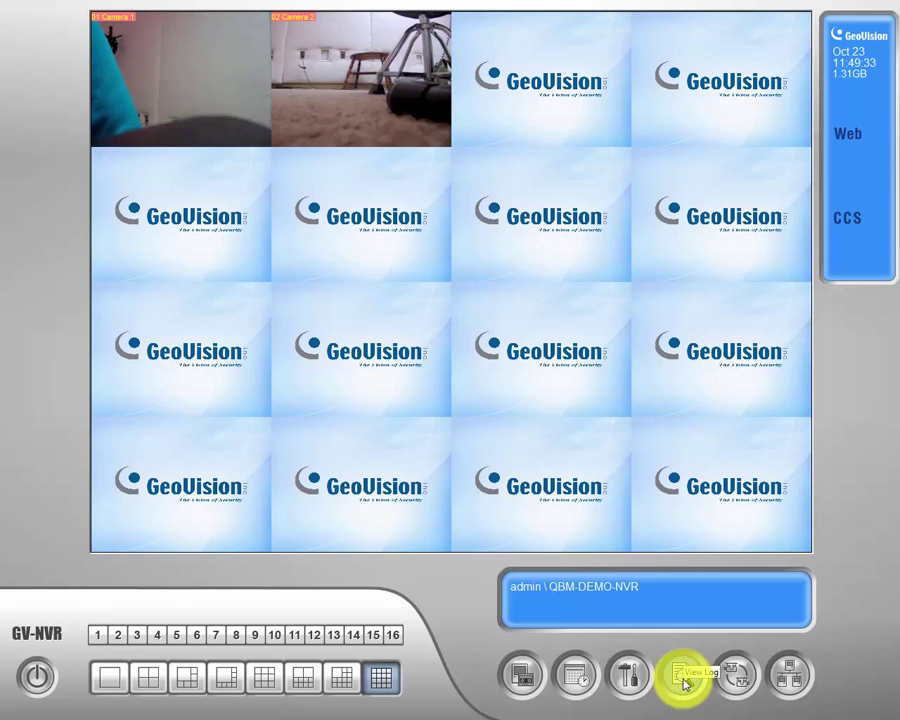
# Open the Video/Audio Log player on Camera 1 and dismiss the audio hardware warning.
pyautogui.click(683, 678)
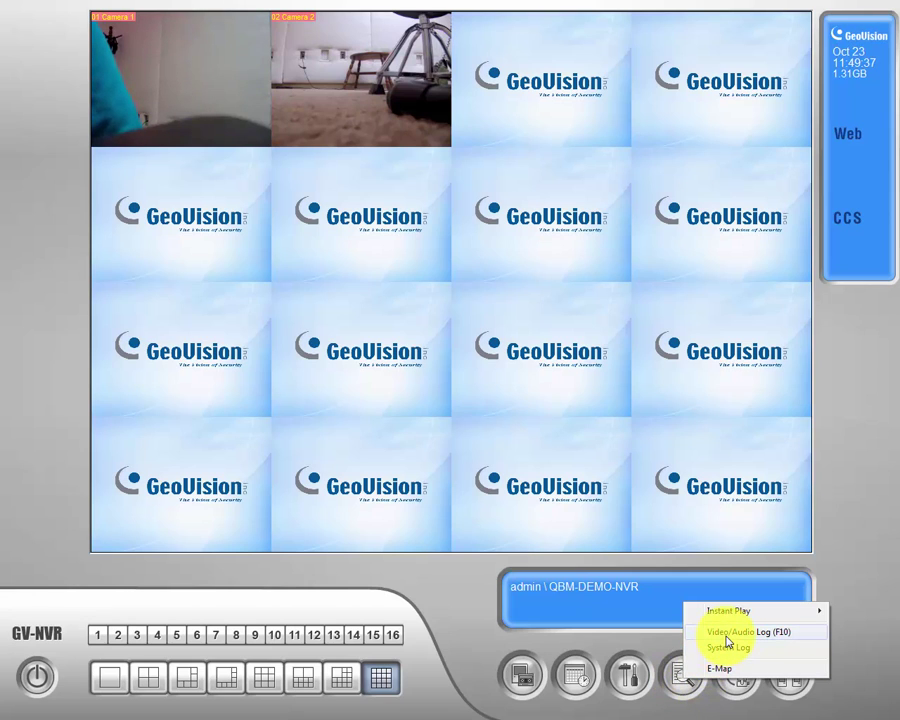
pyautogui.click(727, 635)
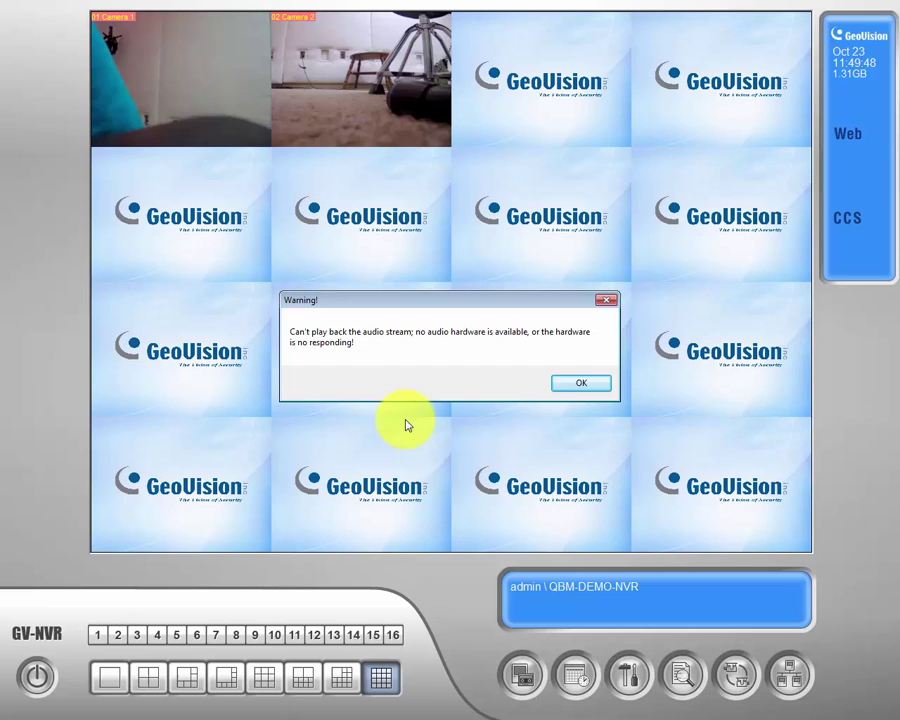
pyautogui.click(600, 390)
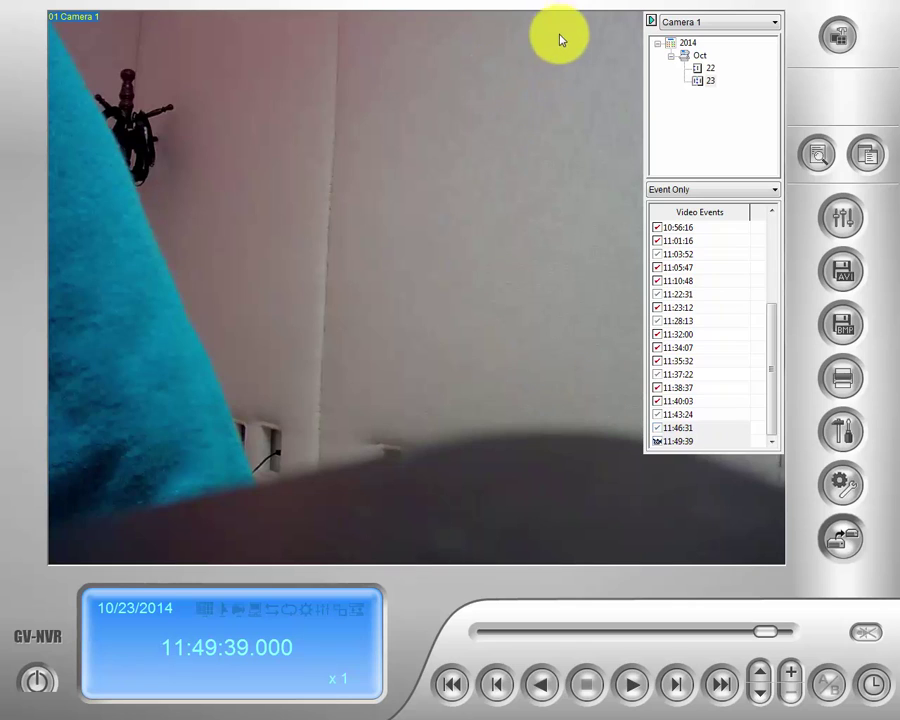
# Switch to Camera 11, load its October 22, 2014 events, and play the 16:19:53 event.
pyautogui.click(775, 25)
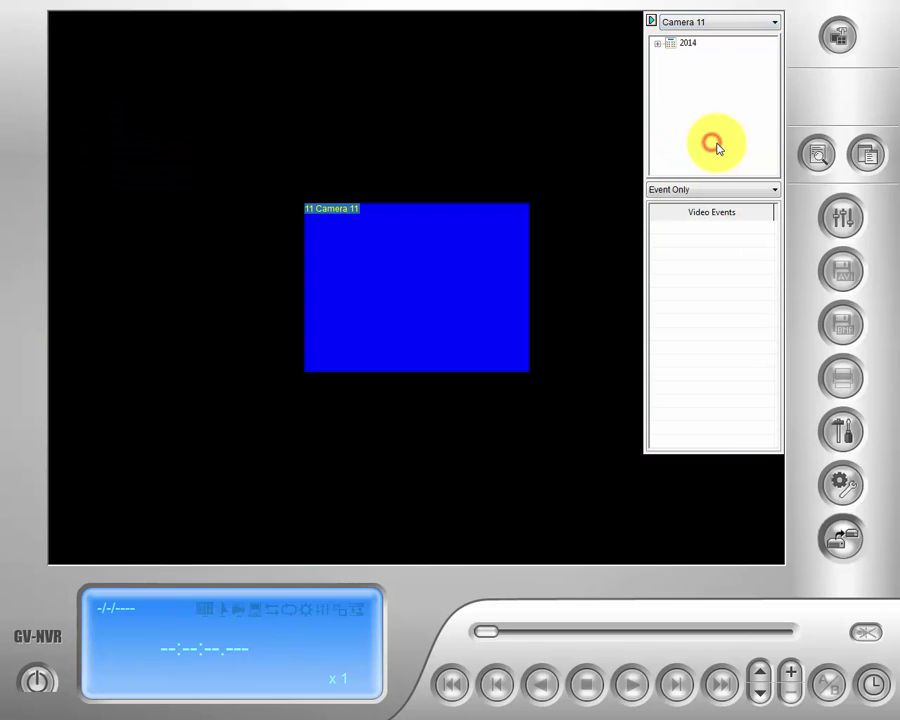
pyautogui.doubleClick(676, 44)
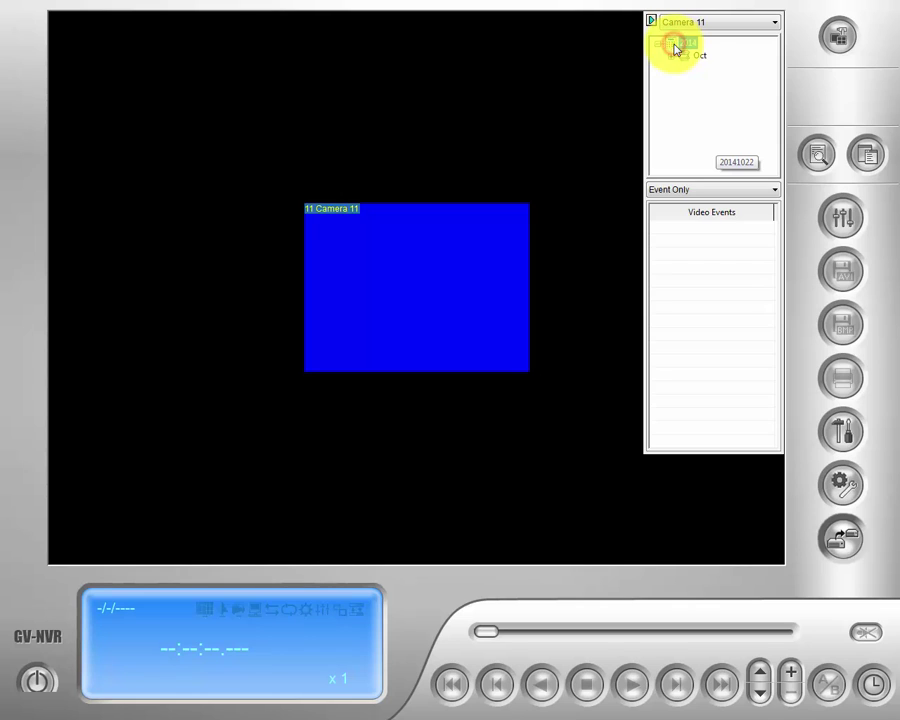
pyautogui.doubleClick(685, 56)
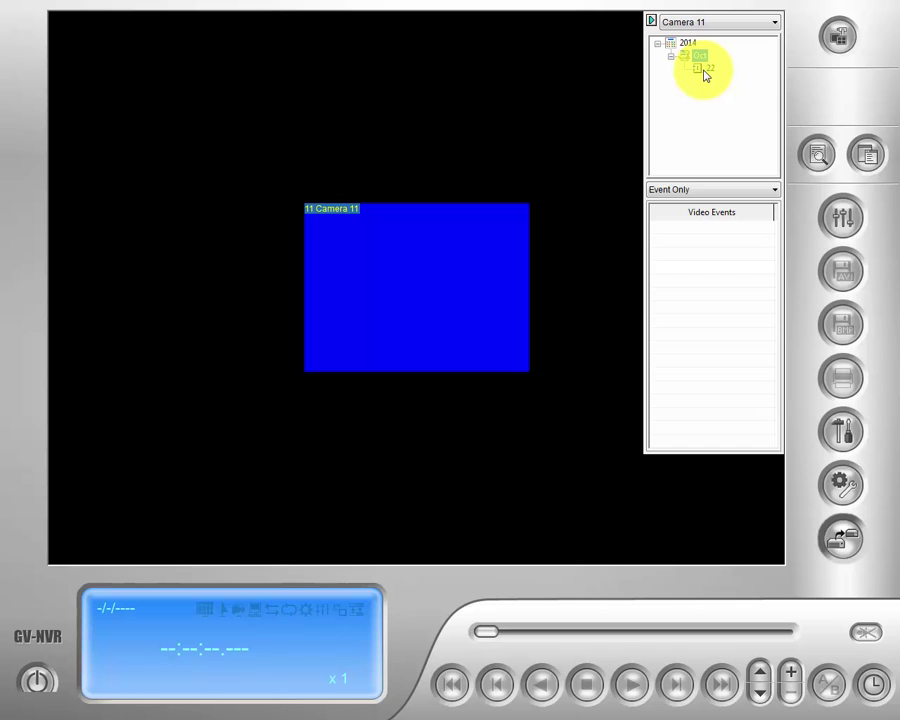
pyautogui.doubleClick(704, 71)
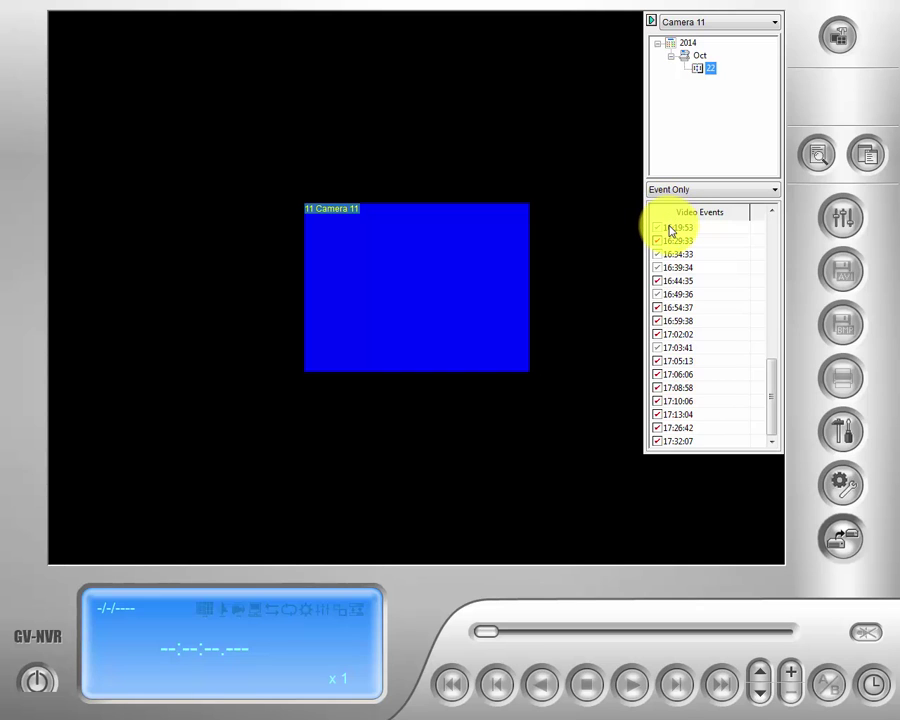
pyautogui.doubleClick(671, 231)
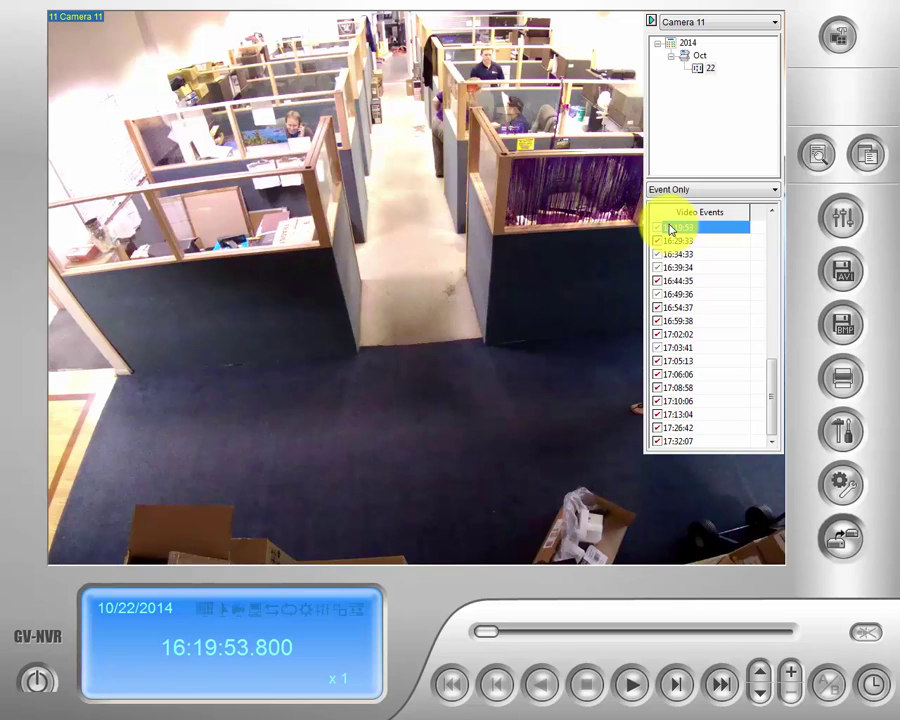
# Mark Camera 11's 16:19:53 and 16:39:34 events as Never Recycle.
pyautogui.rightClick(671, 231)
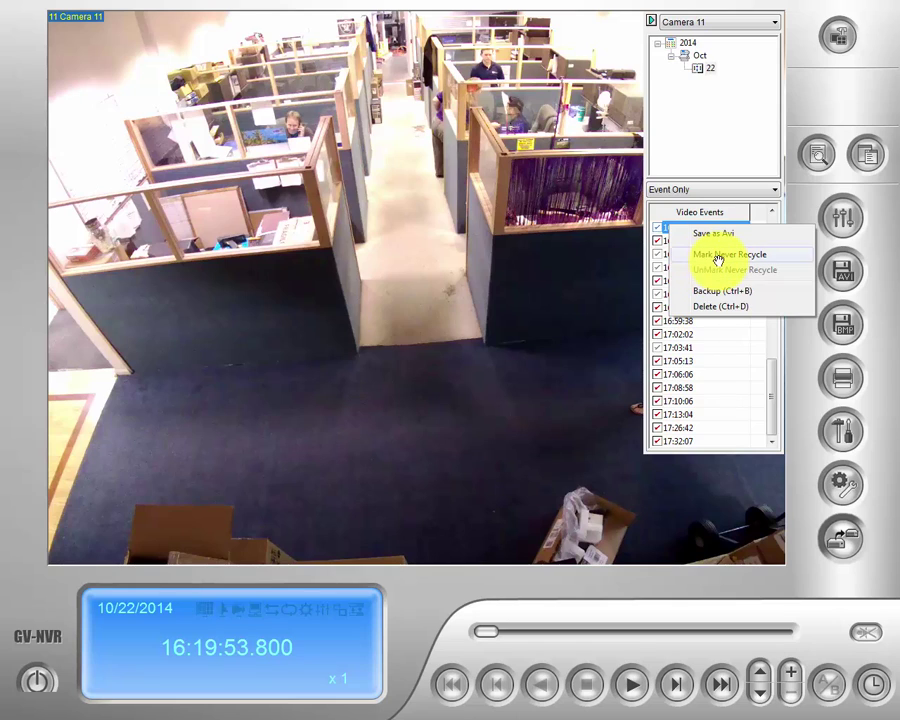
pyautogui.click(718, 256)
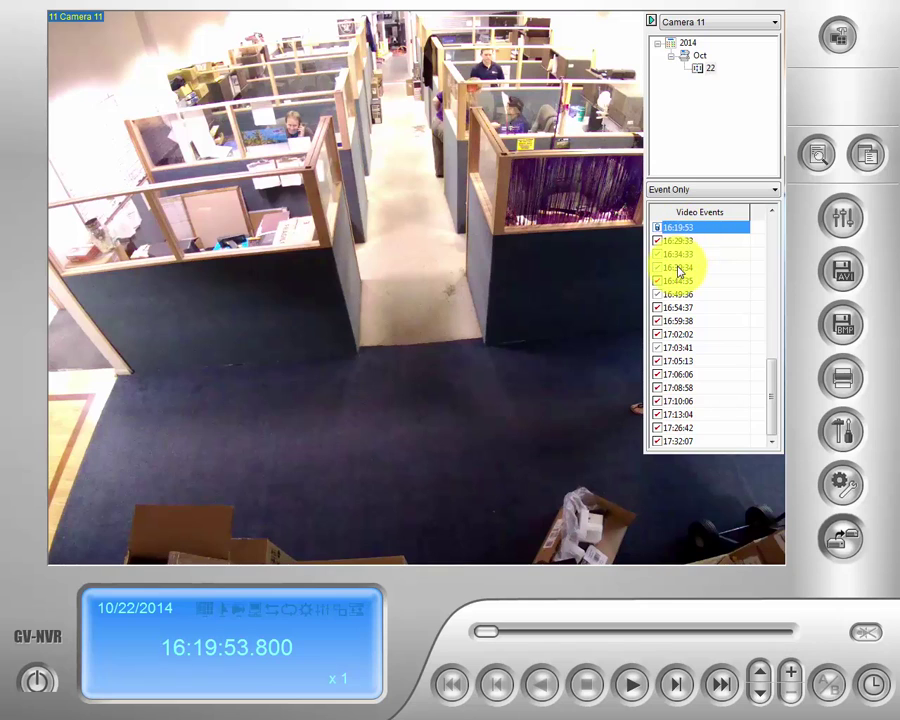
pyautogui.rightClick(678, 267)
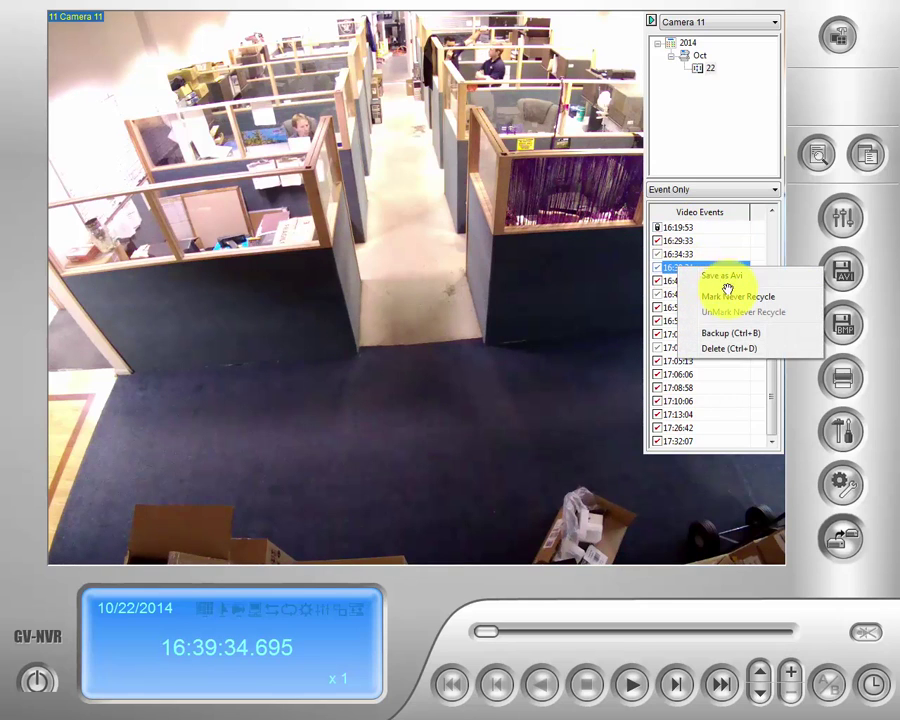
pyautogui.click(727, 297)
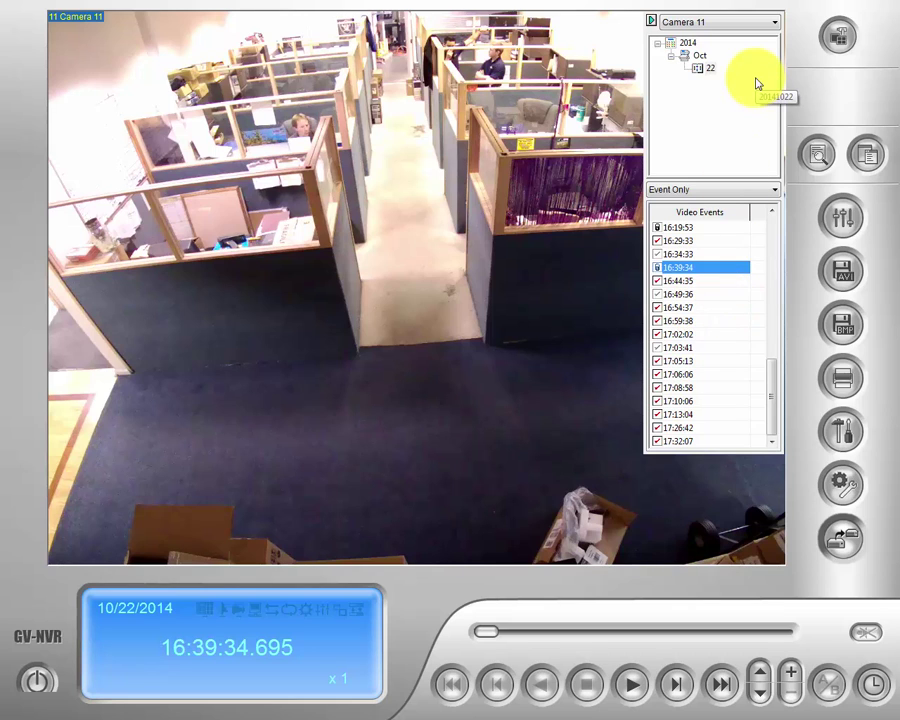
pyautogui.click(775, 23)
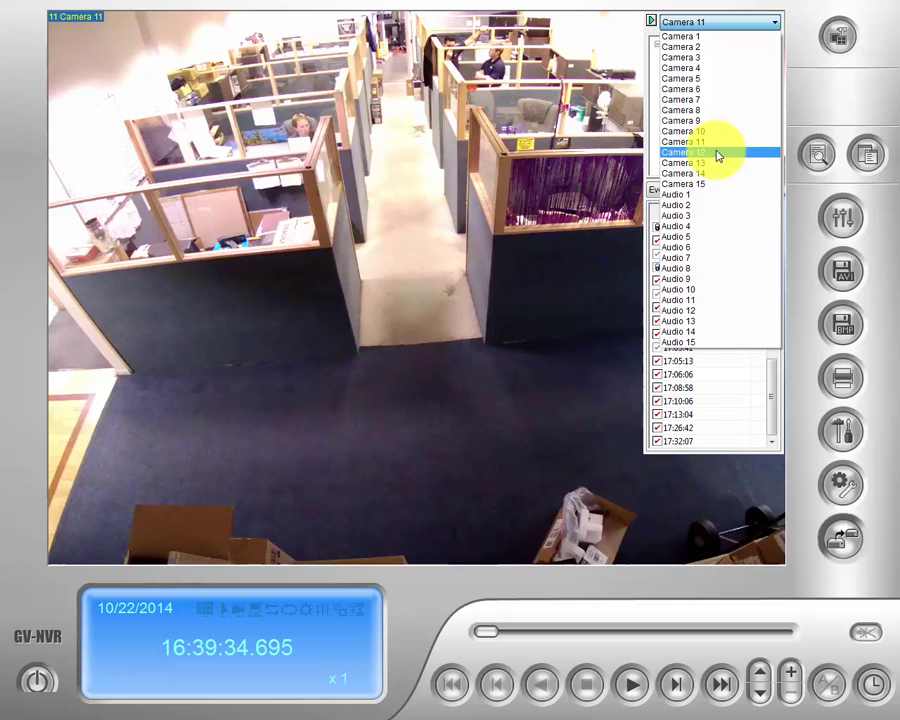
# Switch to Camera 12 and mark its 16:19:56 and 16:39:33 events as Never Recycle.
pyautogui.click(716, 153)
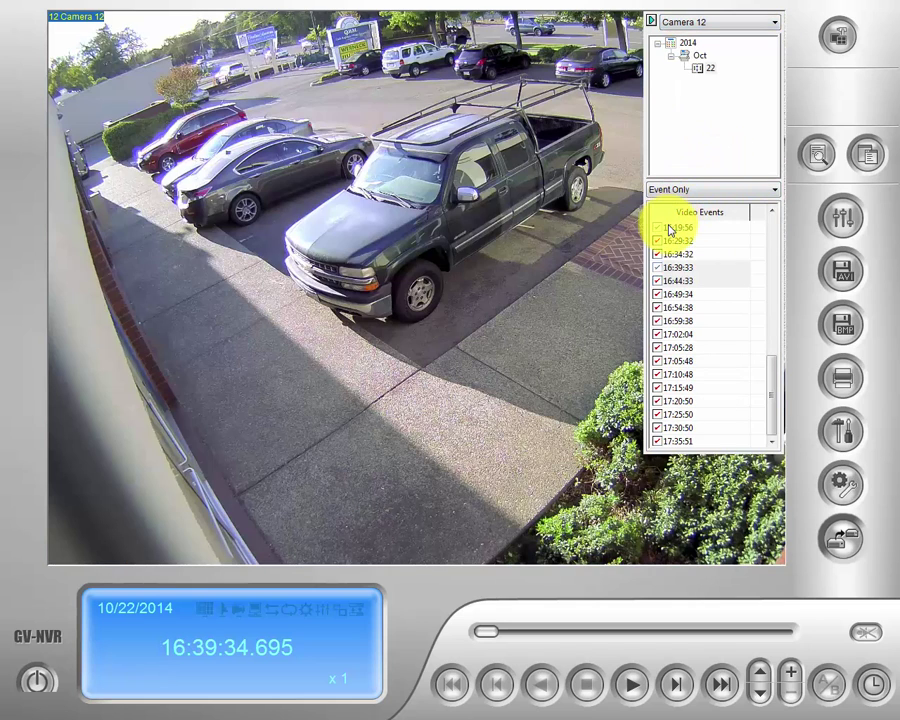
pyautogui.click(671, 229)
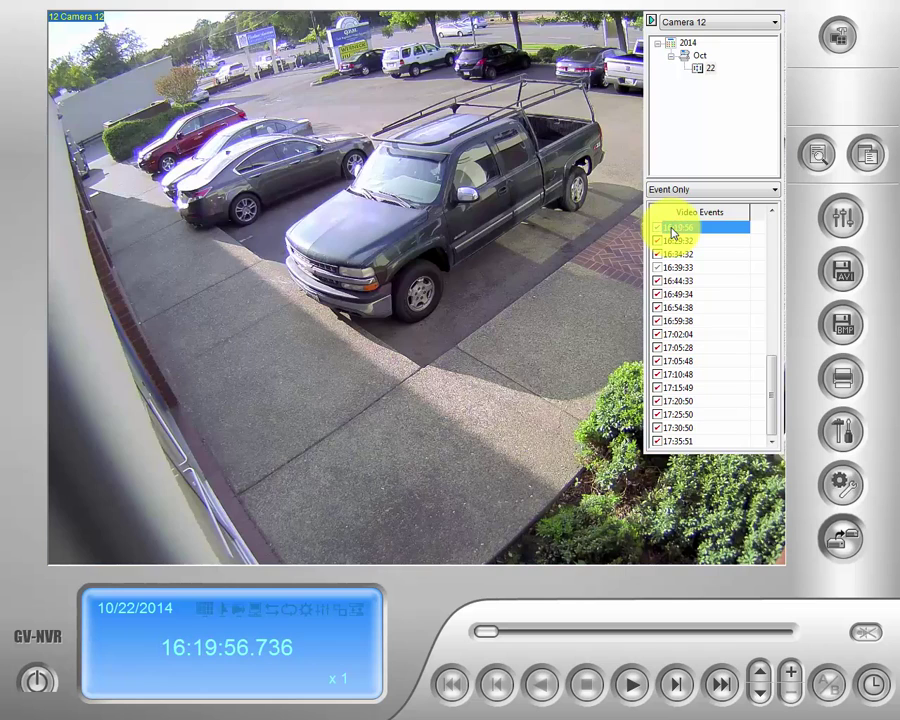
pyautogui.rightClick(671, 230)
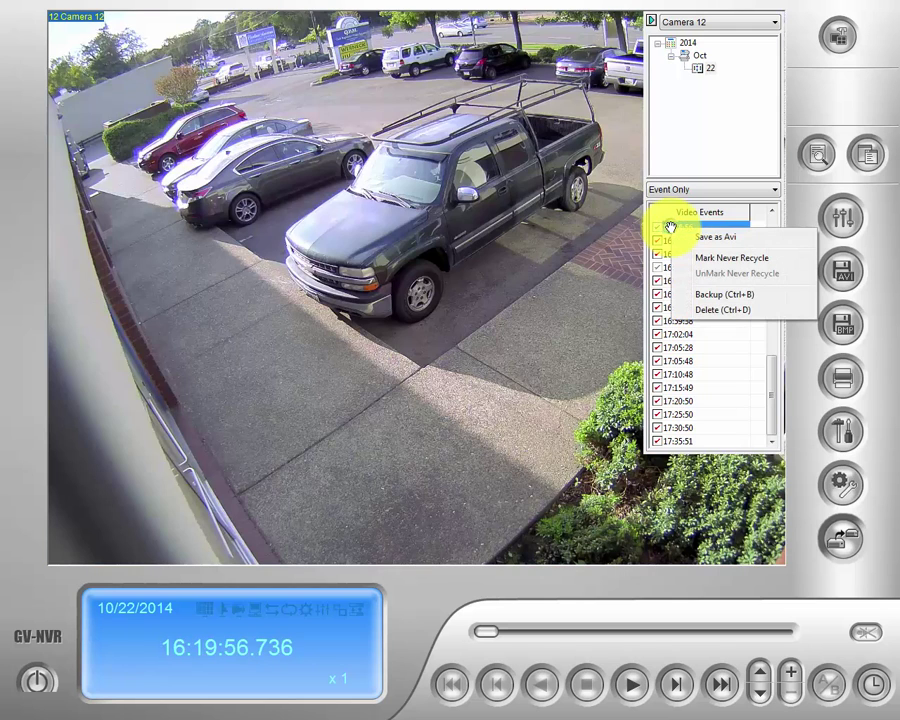
pyautogui.click(717, 257)
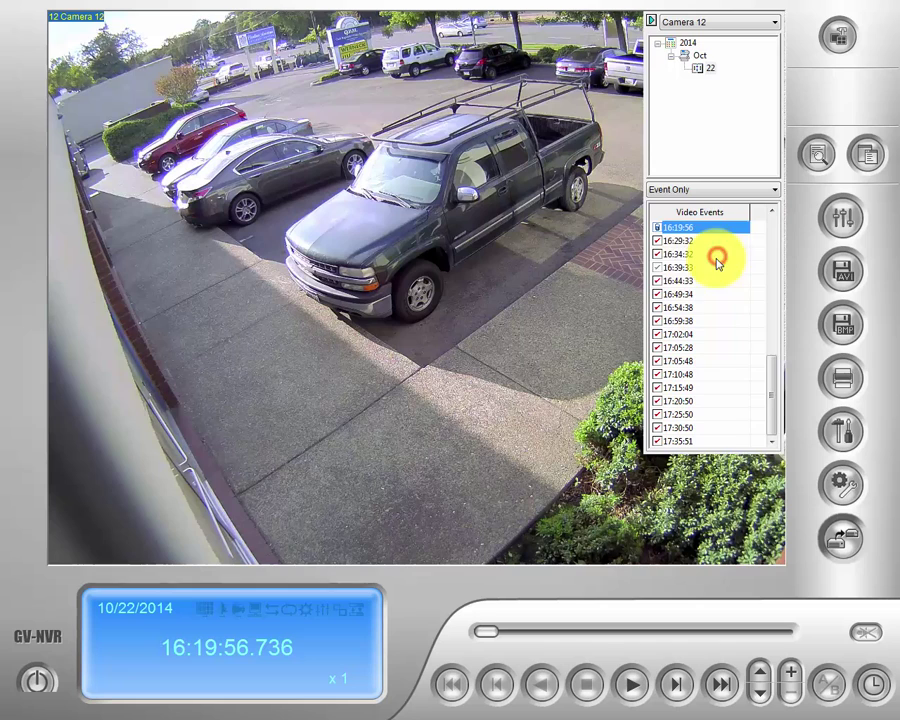
pyautogui.click(677, 267)
pyautogui.rightClick(677, 267)
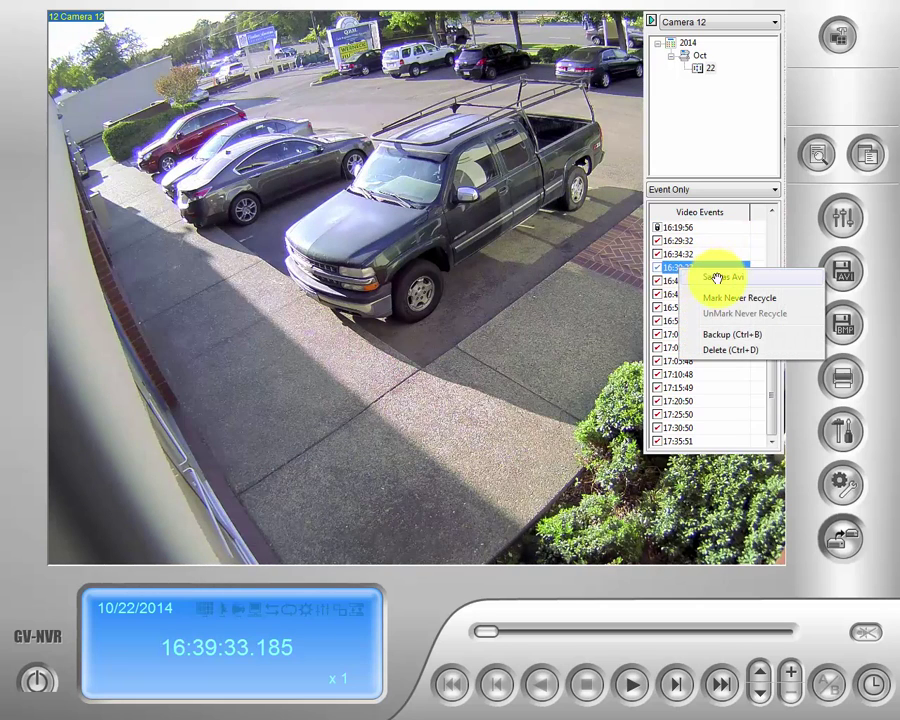
pyautogui.click(711, 298)
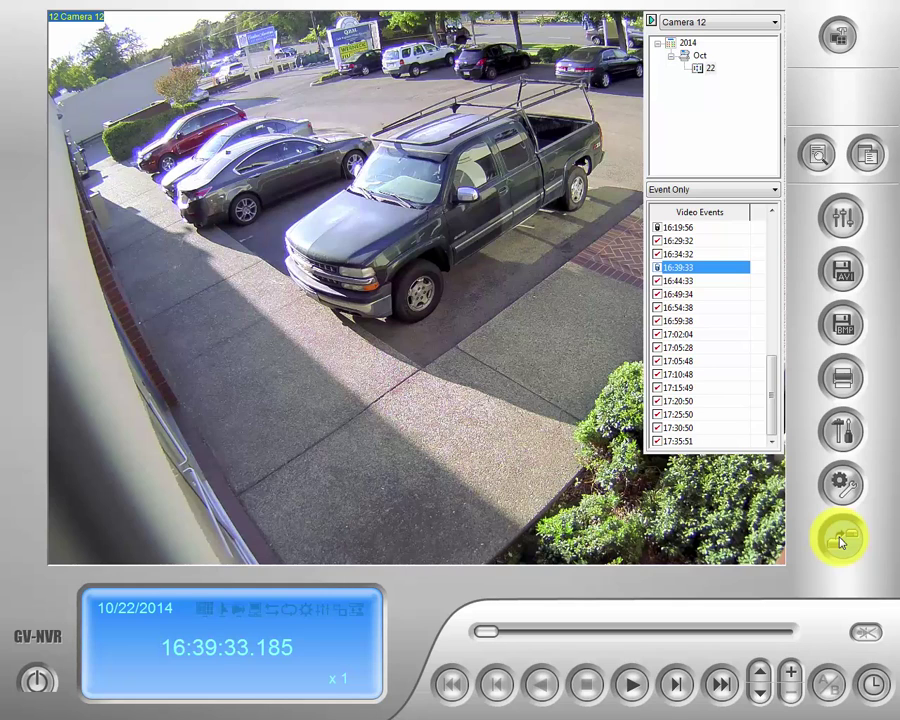
# Open Backup and choose Using Hard Disk as the backup media instead of DVD.
pyautogui.click(840, 541)
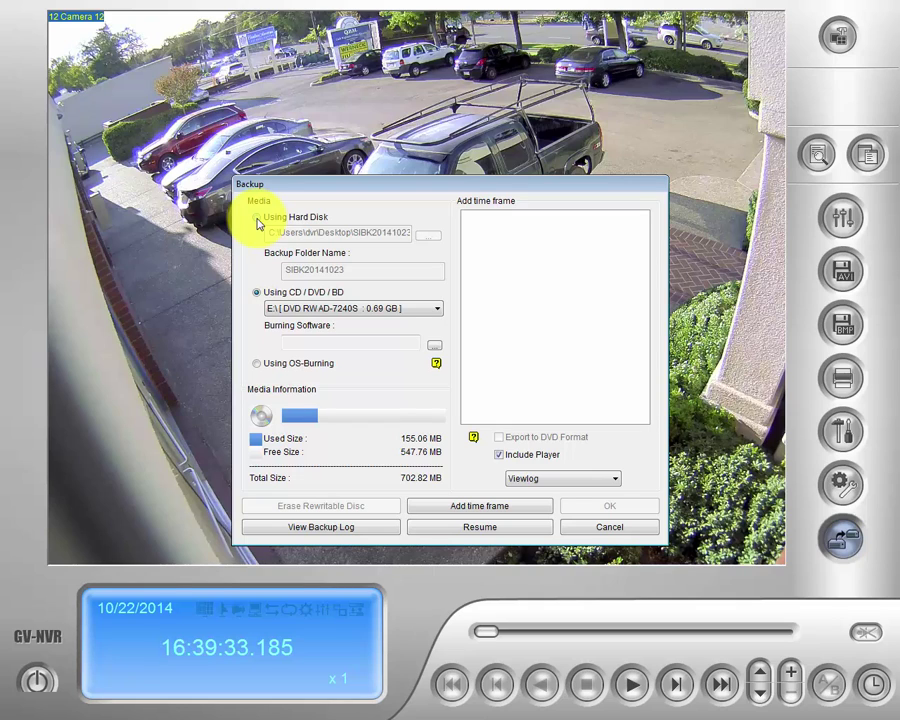
pyautogui.click(257, 218)
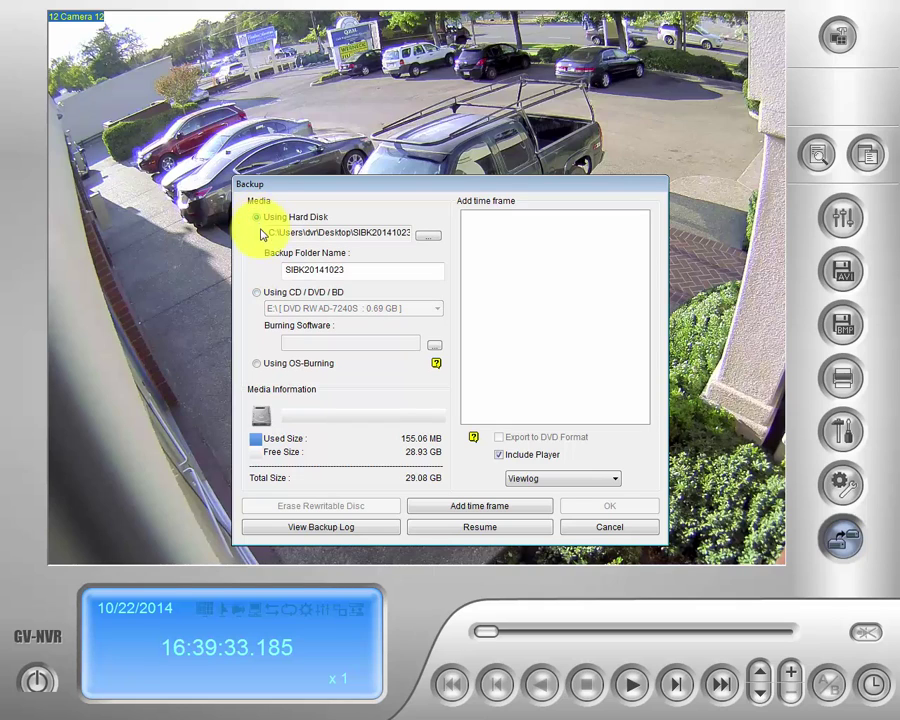
pyautogui.moveTo(268, 231); pyautogui.dragTo(418, 241)
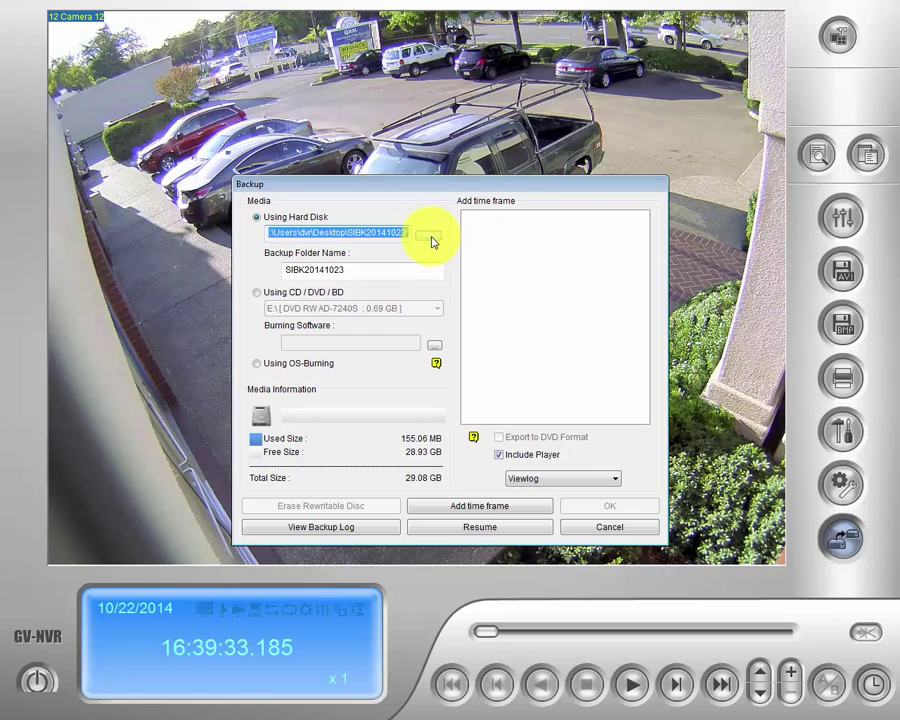
# Choose the Desktop as the hard-disk backup destination folder.
pyautogui.click(430, 238)
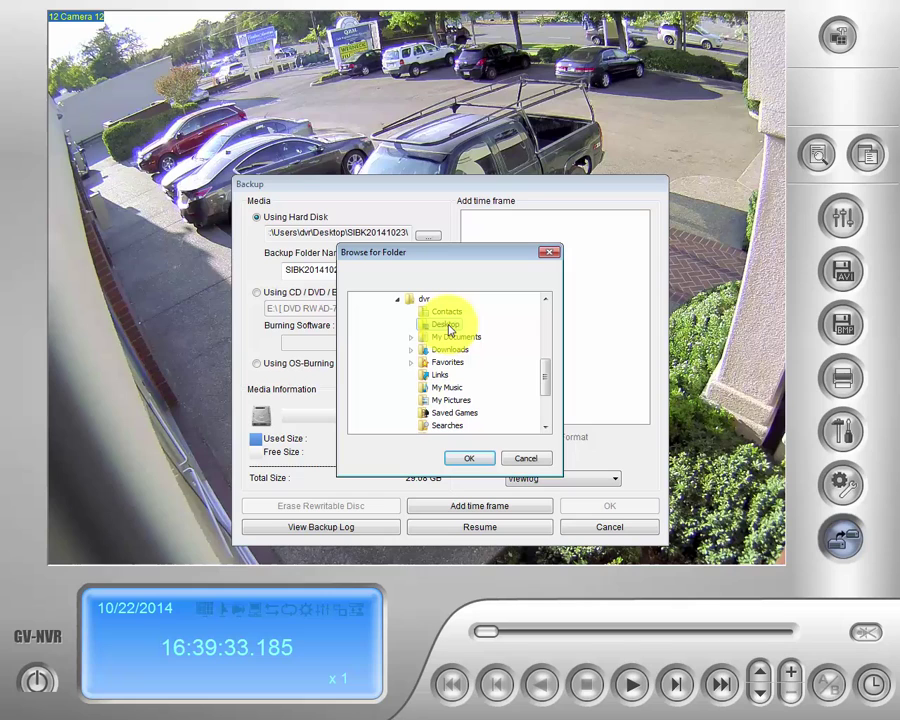
pyautogui.click(444, 325)
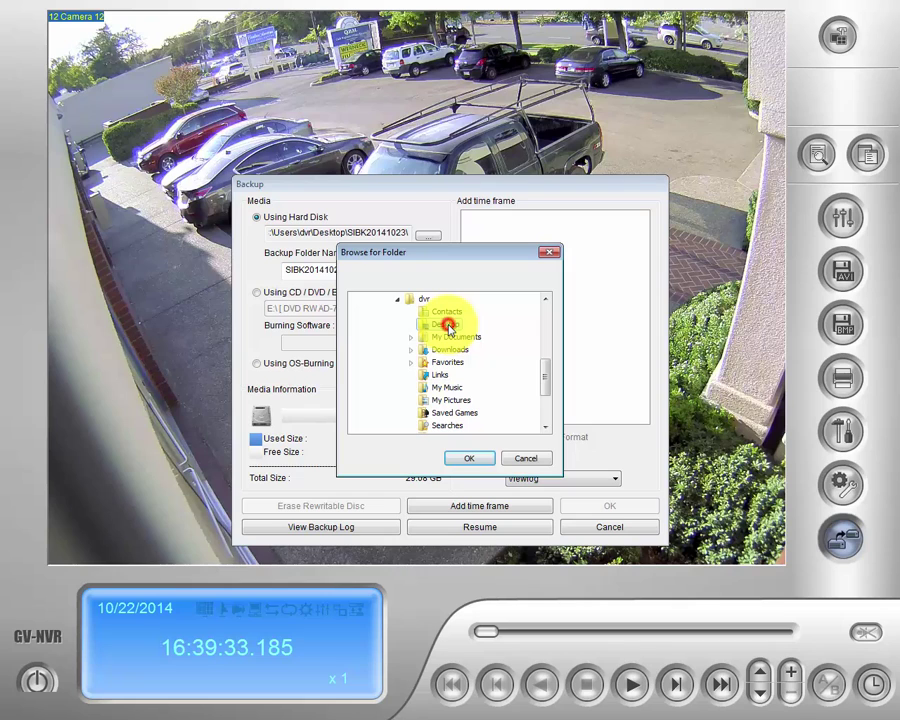
pyautogui.click(471, 458)
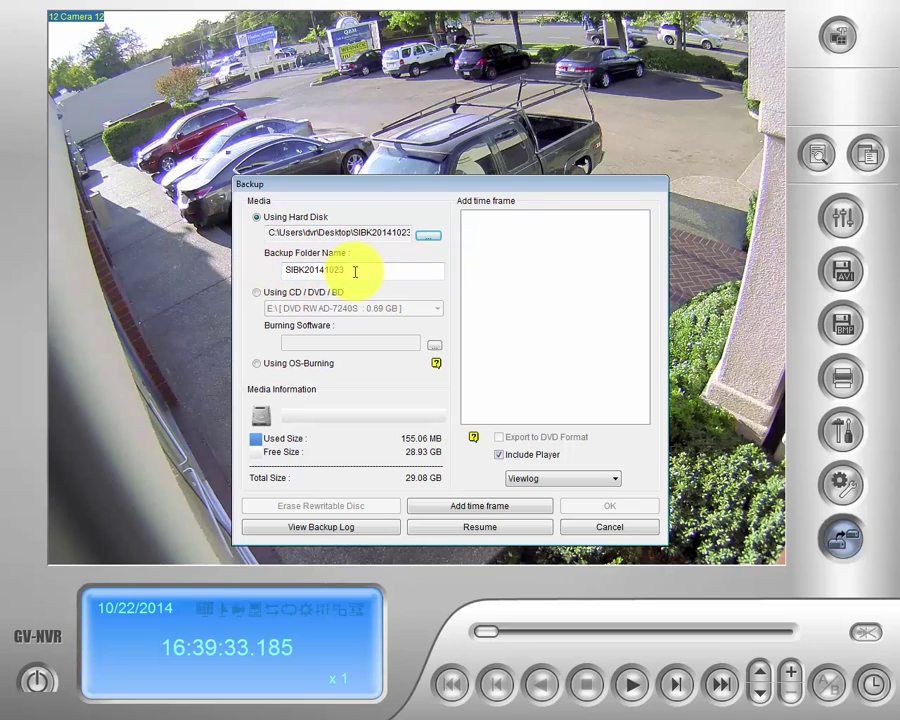
# Replace the backup folder name with test2, targeting Desktop\test2.
pyautogui.moveTo(355, 271); pyautogui.dragTo(293, 281)
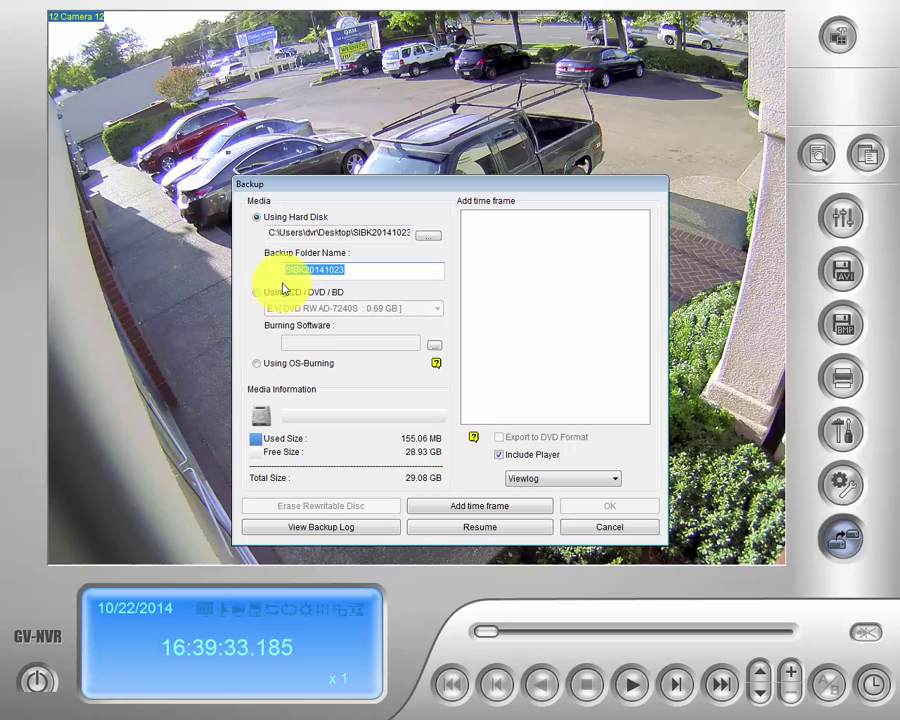
pyautogui.write('test2')
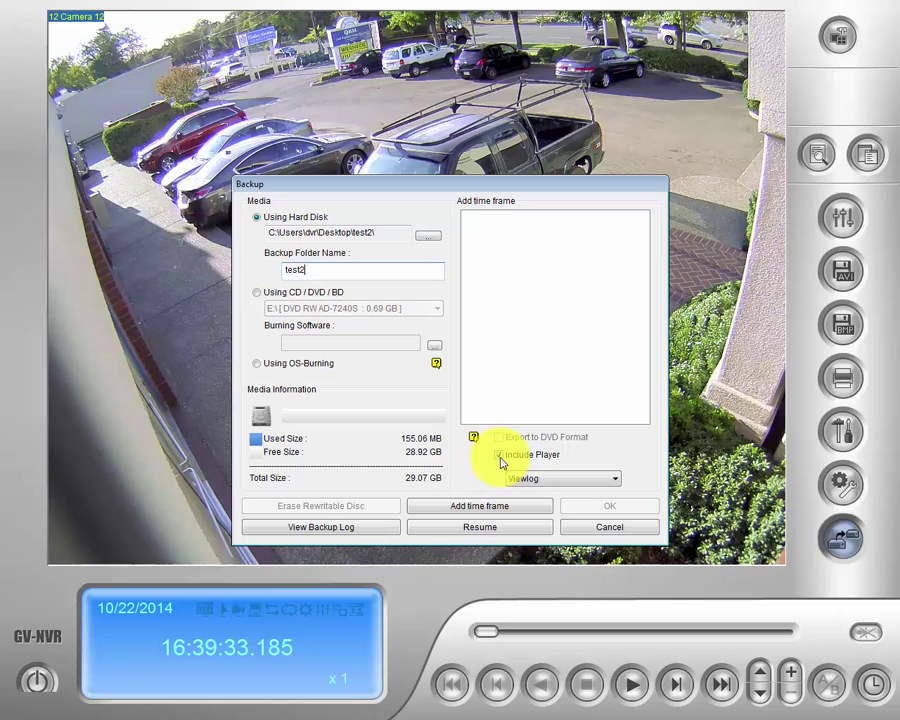
pyautogui.click(617, 481)
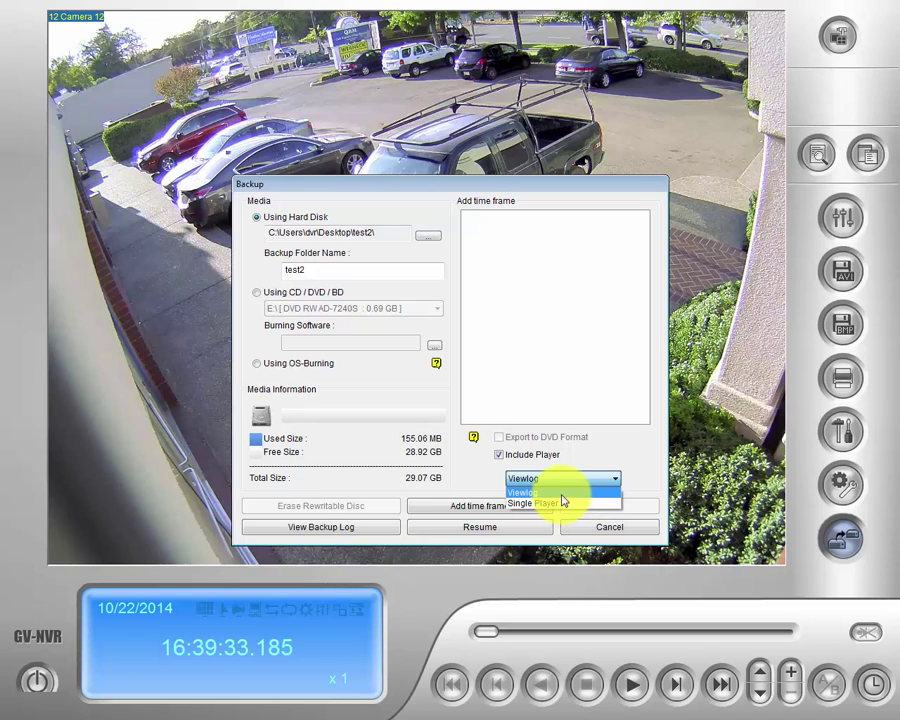
# Keep Viewlog selected as the player included with the backup.
pyautogui.click(562, 493)
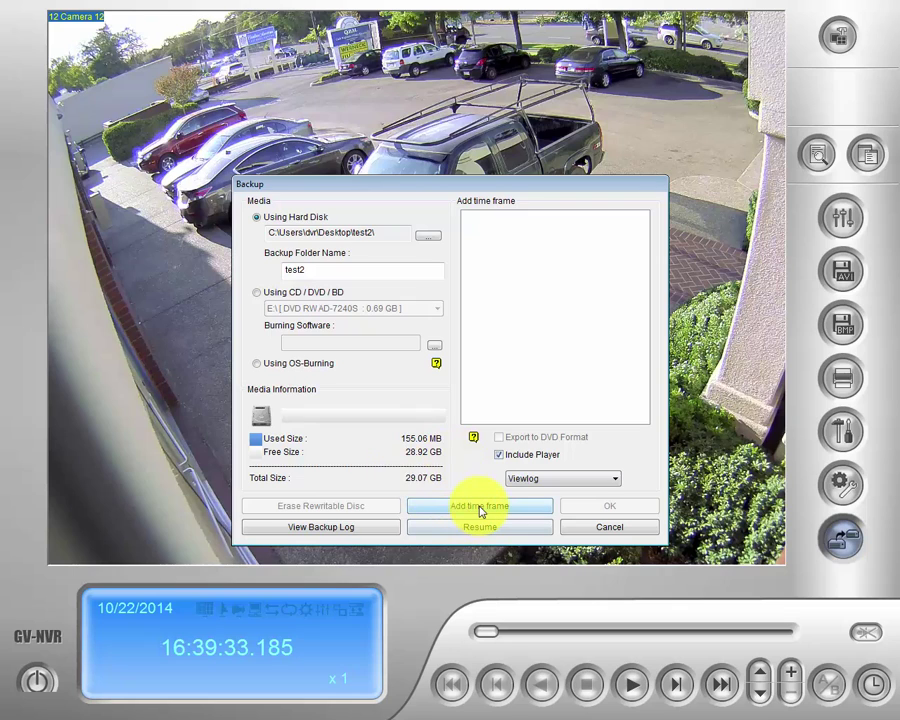
# Add a backup time frame covering 10/22/2014 from 00:00:00 to 23:59:59.
pyautogui.click(480, 508)
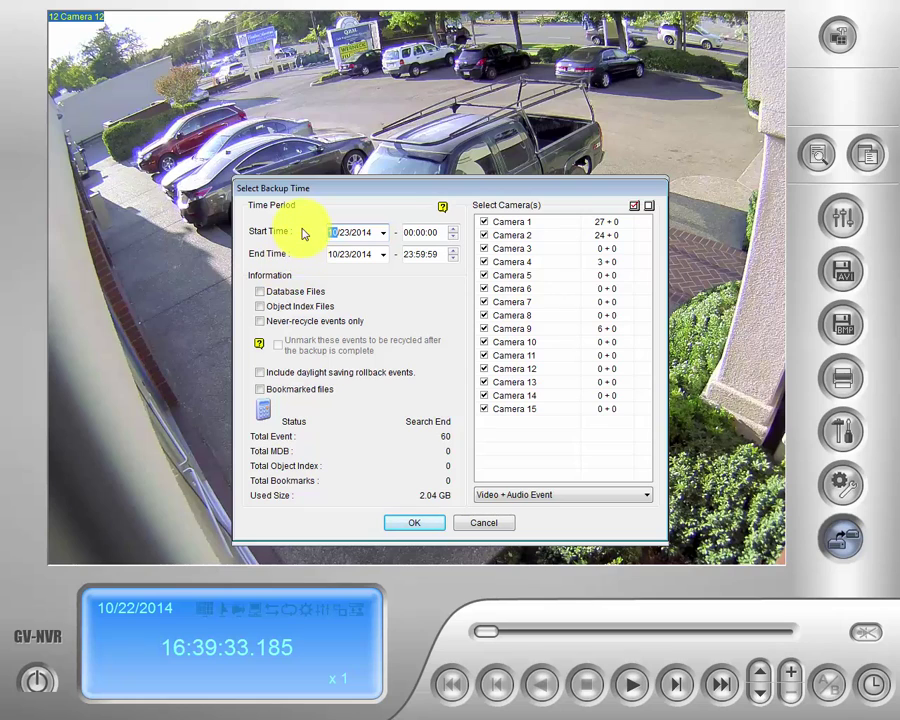
pyautogui.click(385, 232)
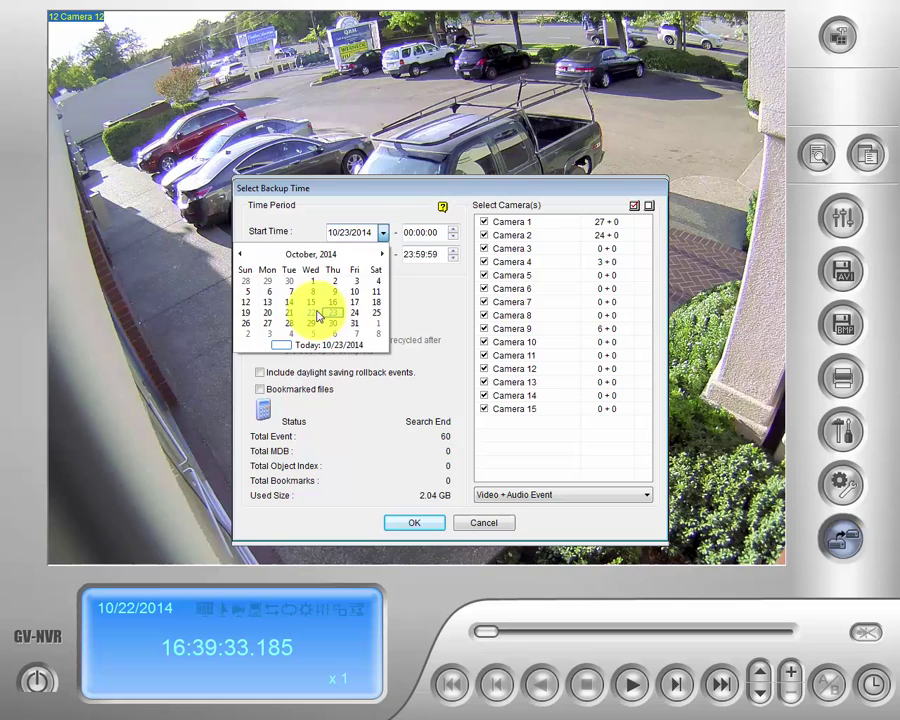
pyautogui.click(312, 313)
pyautogui.click(383, 254)
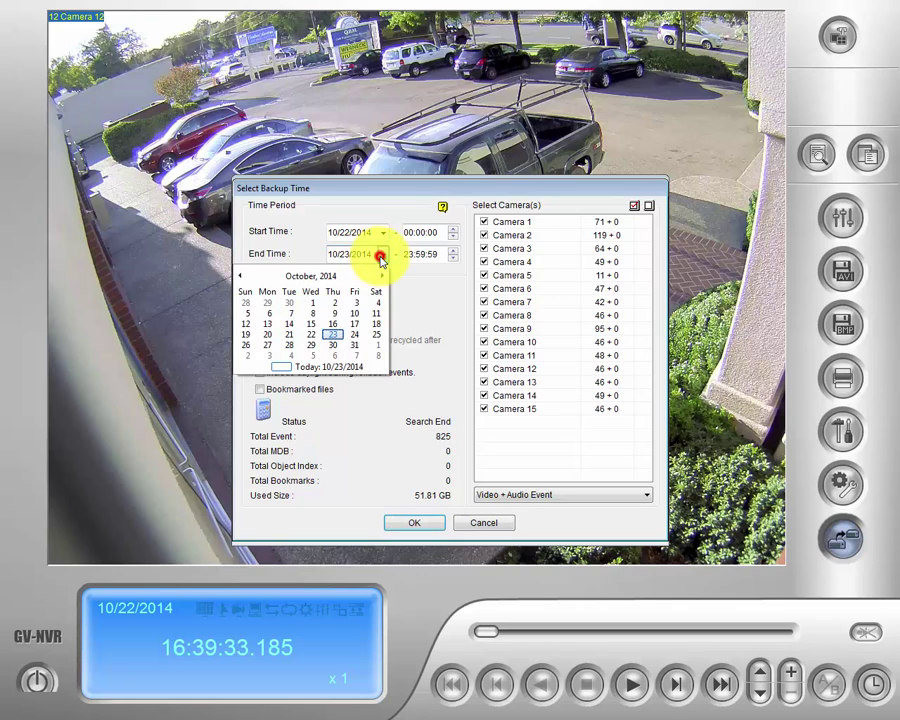
pyautogui.click(311, 335)
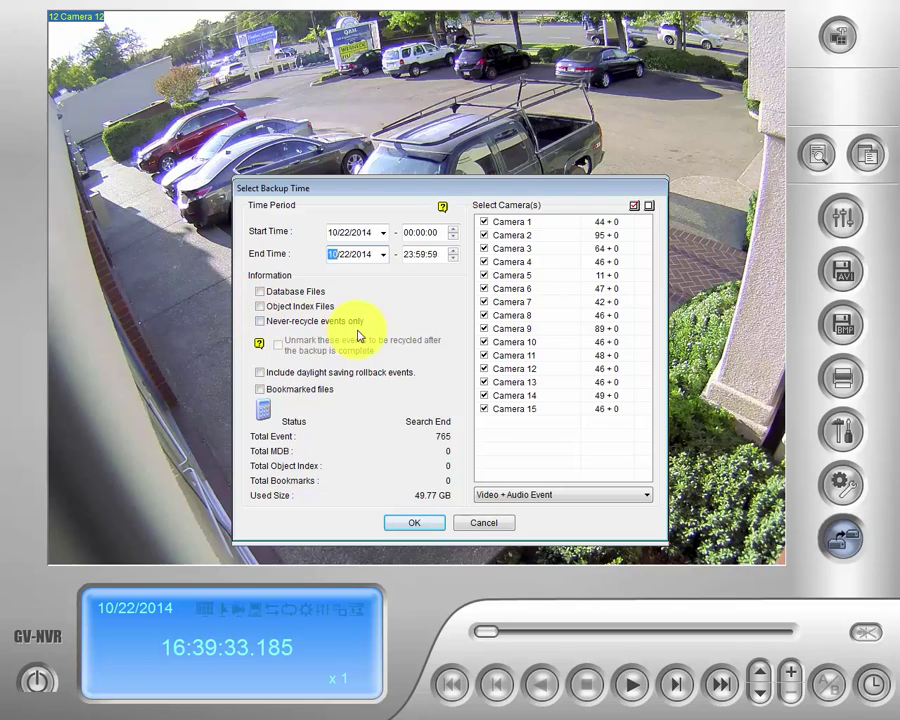
# Restrict the backup to never-recycle events with event type Video Event.
pyautogui.click(261, 323)
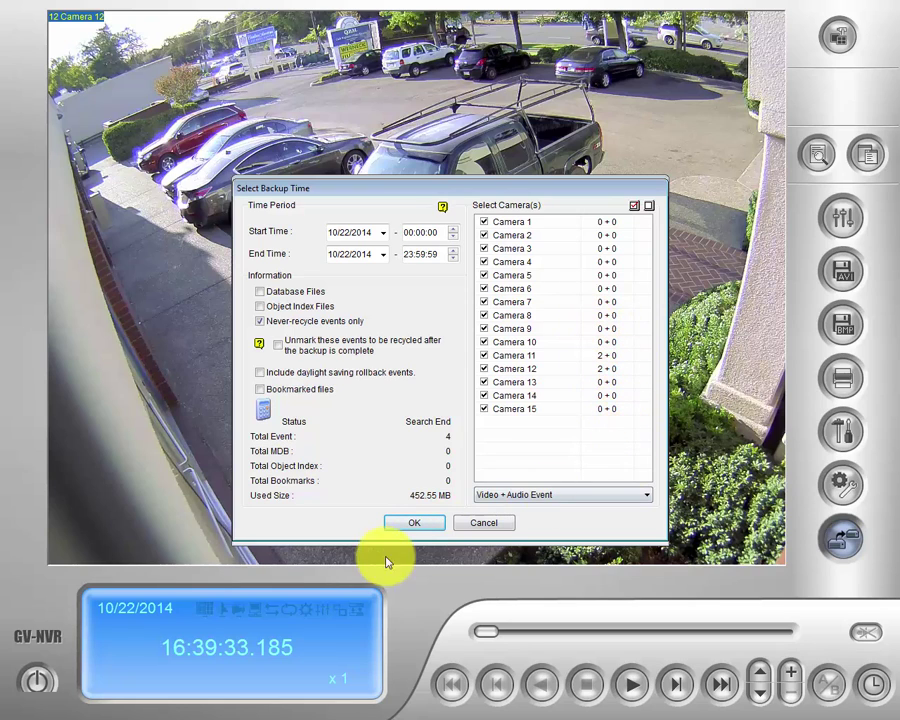
pyautogui.click(647, 495)
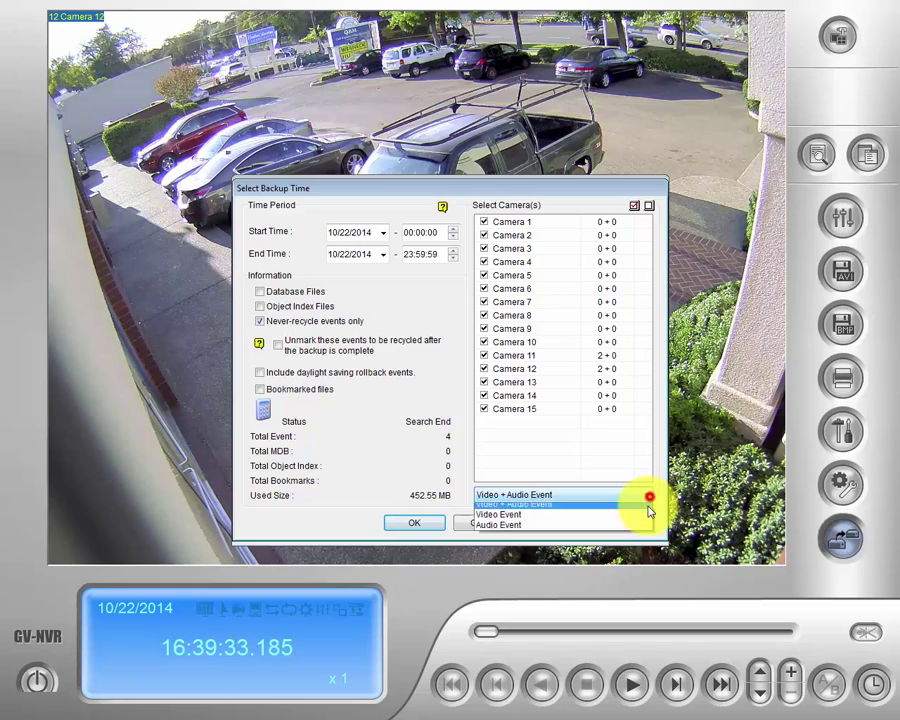
pyautogui.click(545, 520)
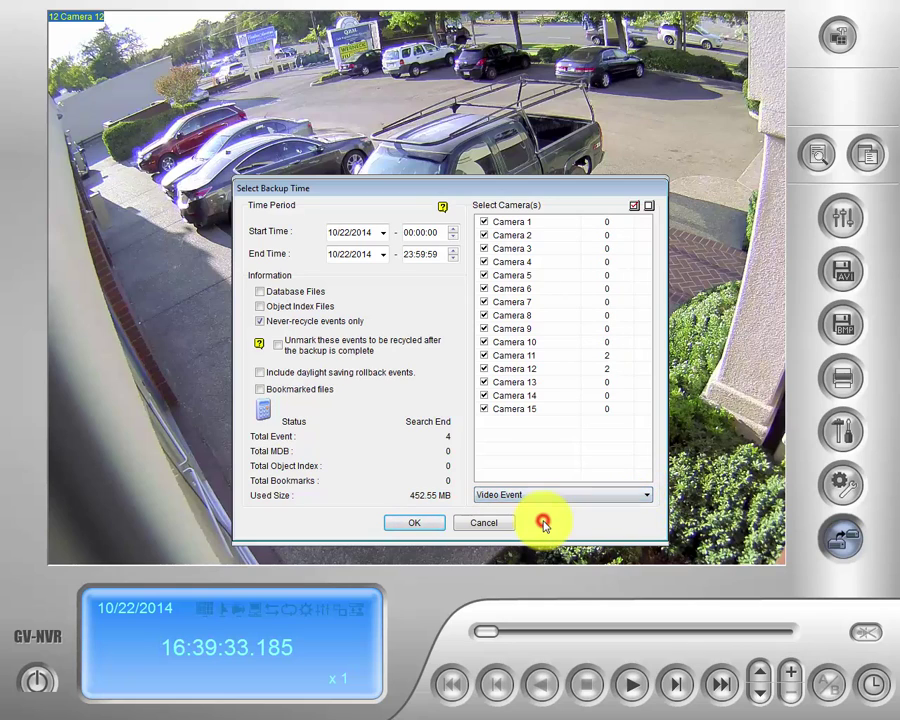
# Confirm the time frame and back up all 1131 files into Desktop\test2, dismissing the completion message.
pyautogui.click(410, 526)
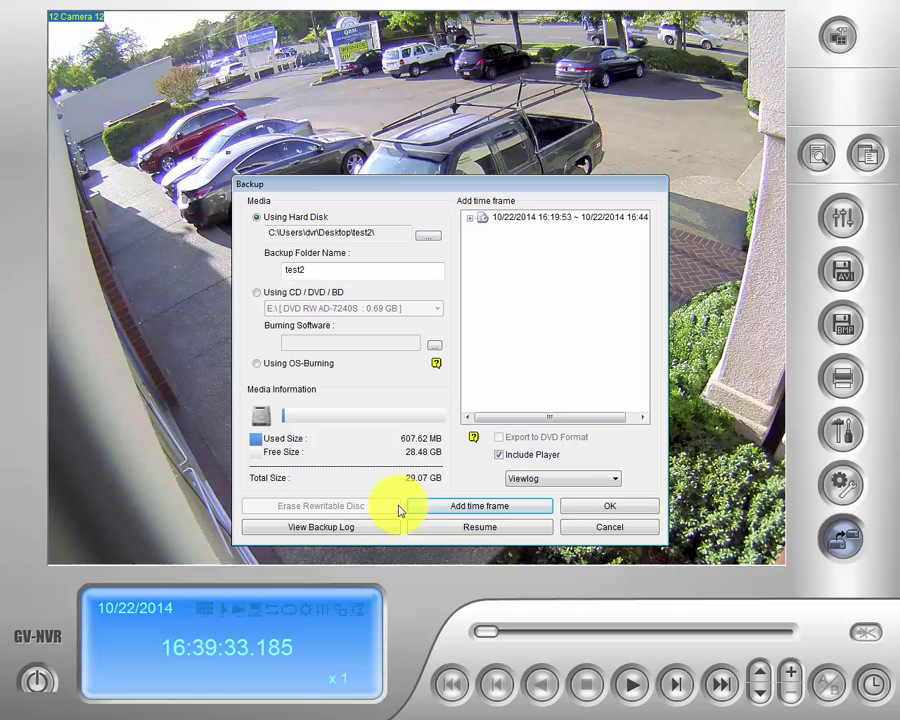
pyautogui.click(610, 508)
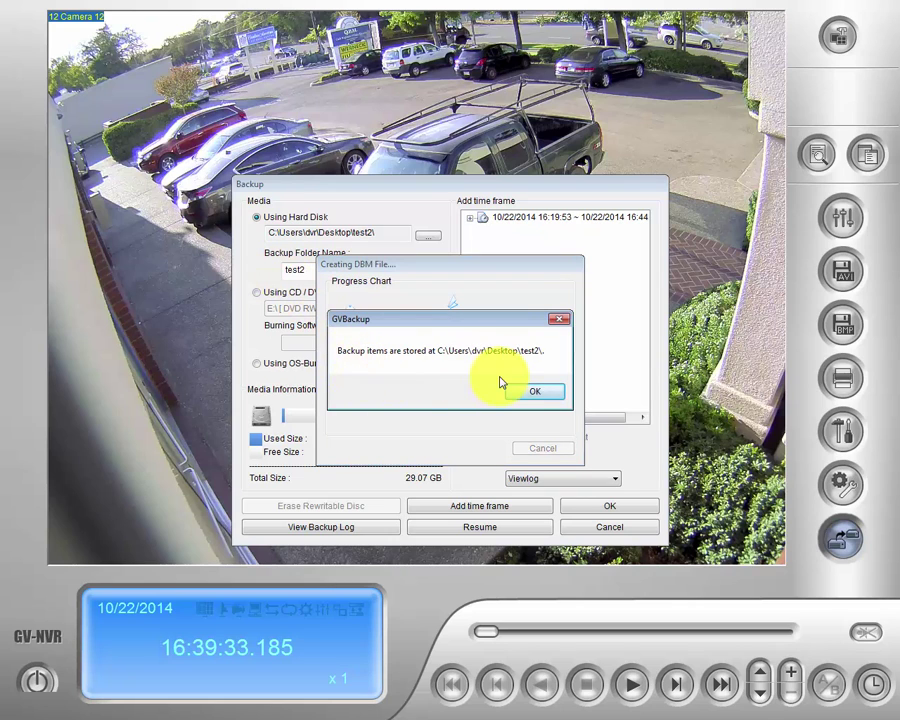
pyautogui.click(550, 392)
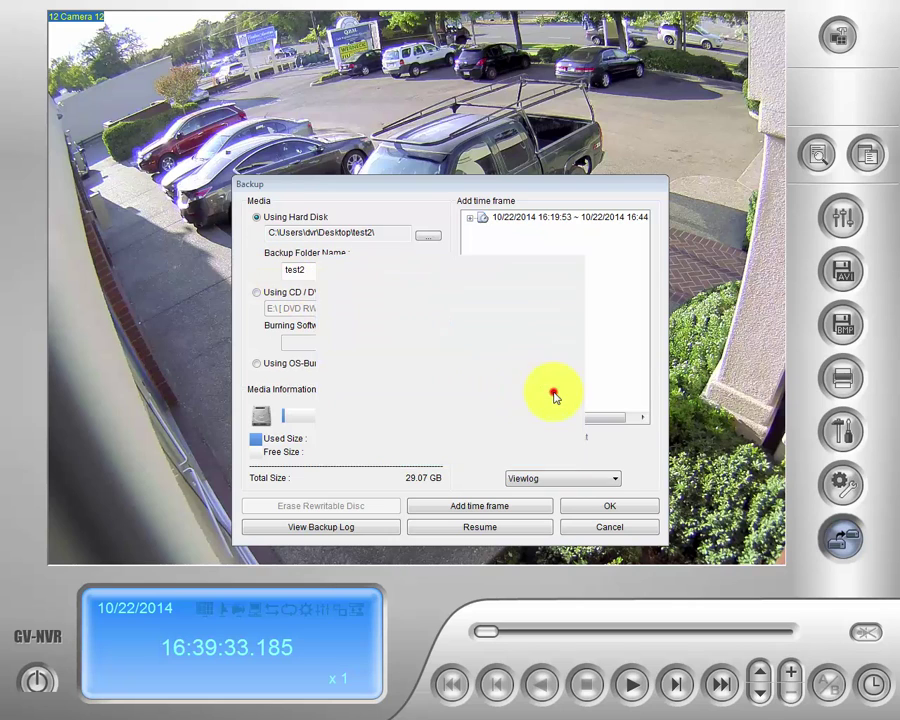
# Exit the GV-NVR software and confirm the exit.
pyautogui.click(34, 678)
pyautogui.click(66, 670)
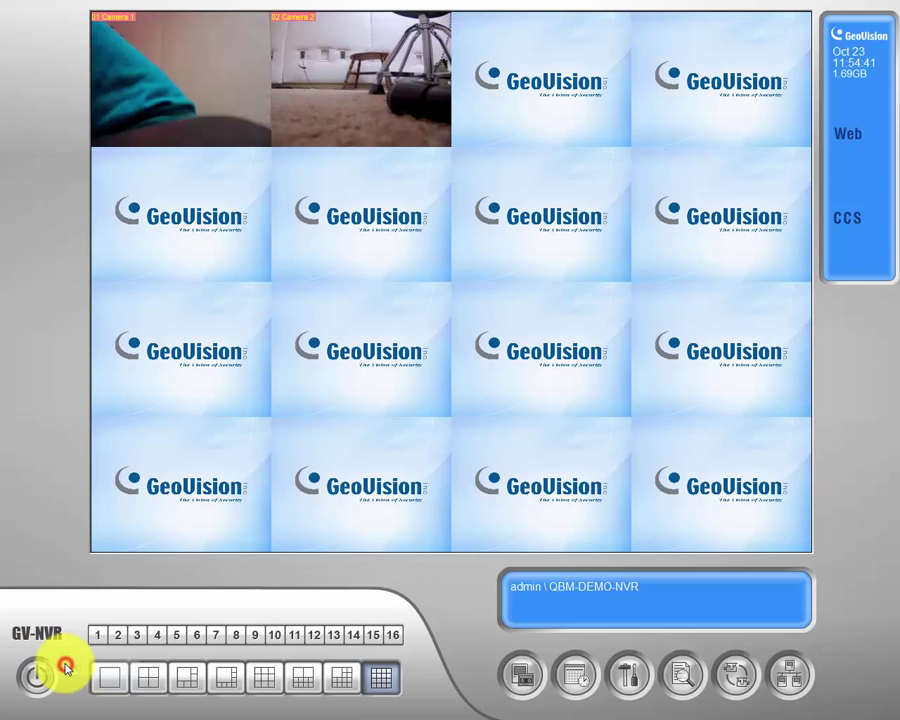
pyautogui.click(38, 672)
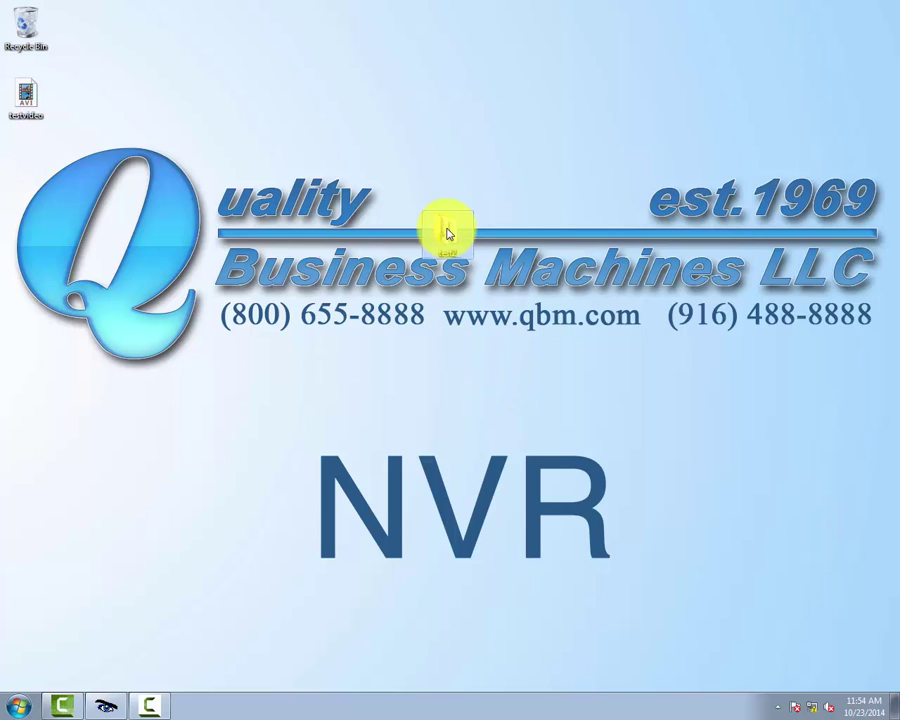
pyautogui.doubleClick(448, 232)
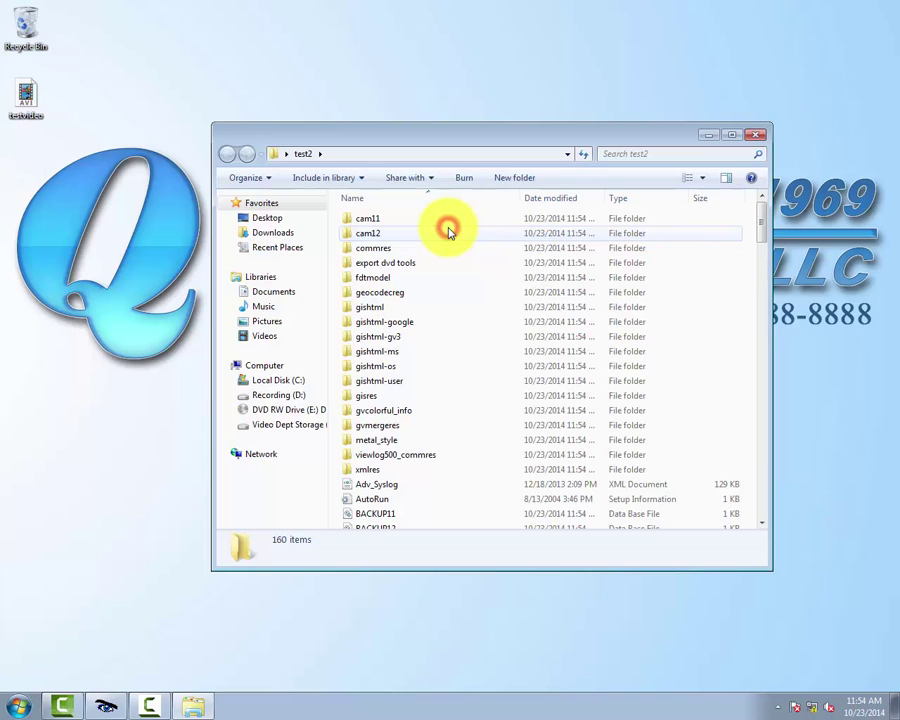
pyautogui.doubleClick(369, 222)
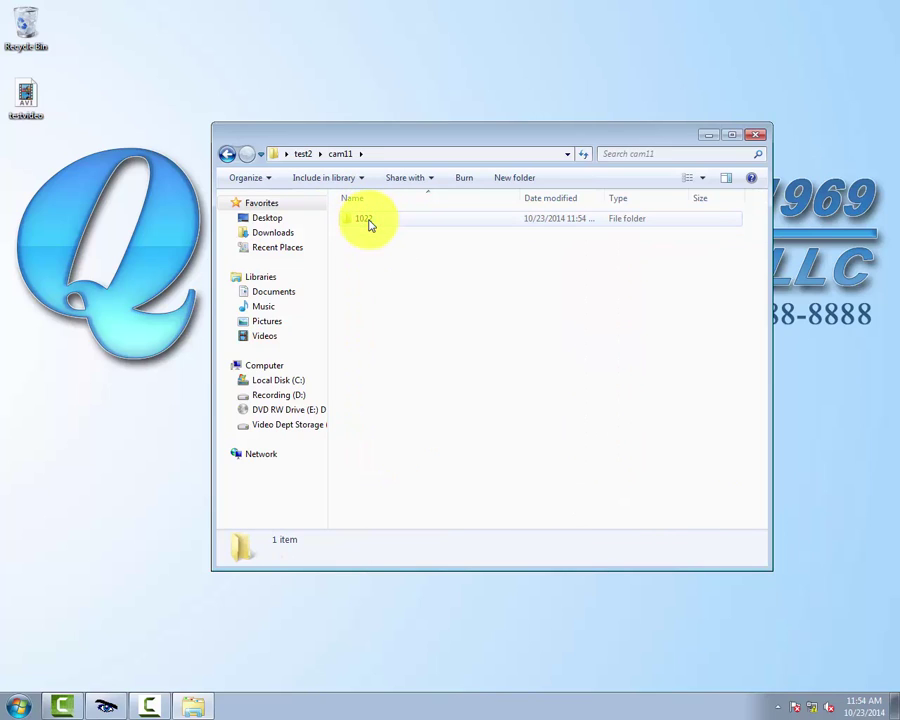
pyautogui.doubleClick(369, 224)
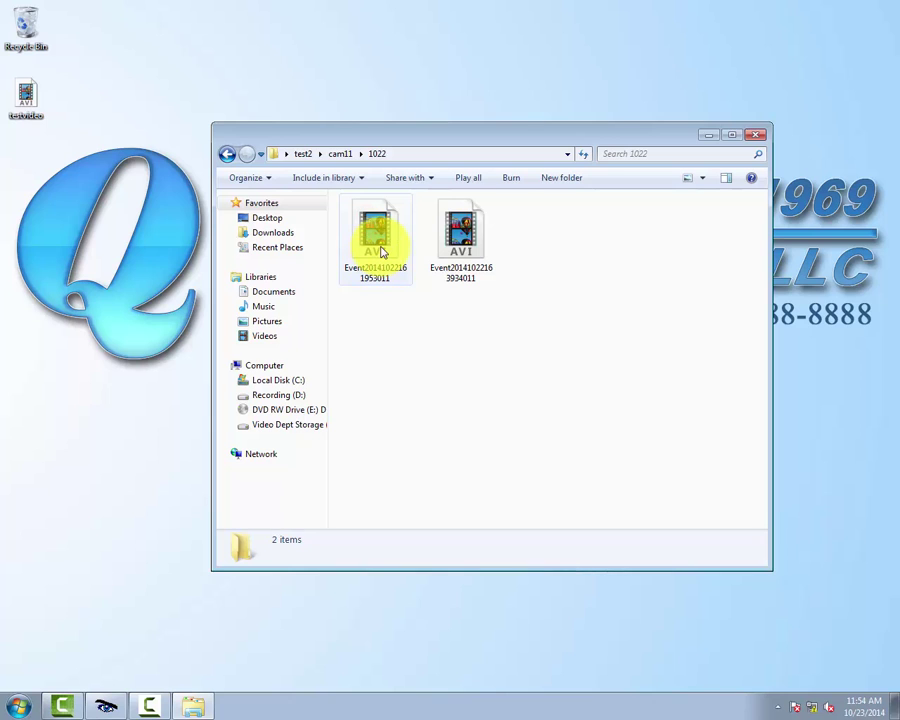
pyautogui.doubleClick(383, 243)
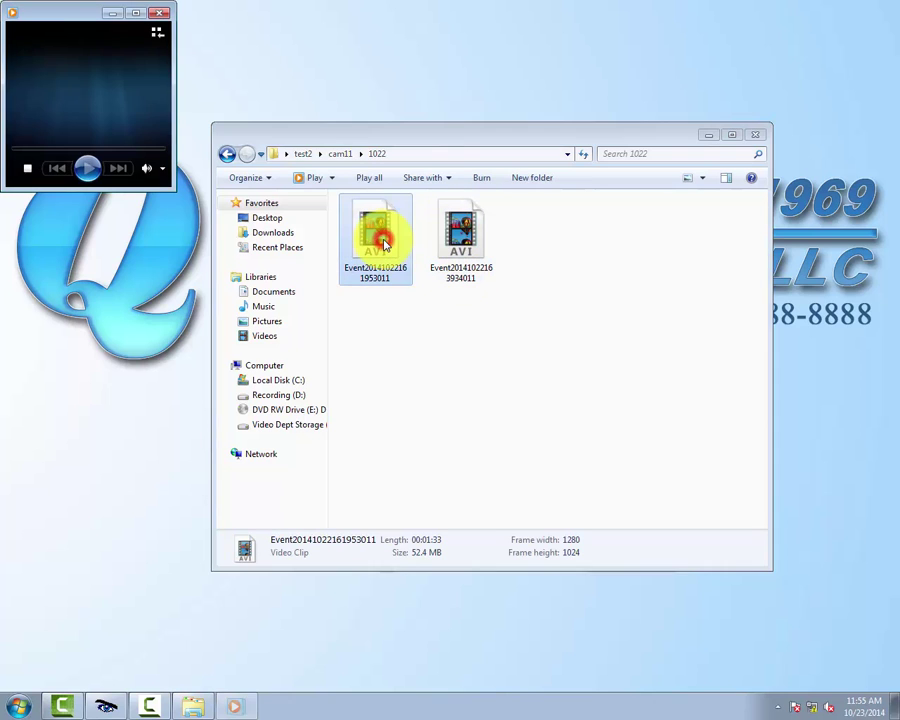
pyautogui.doubleClick(144, 14)
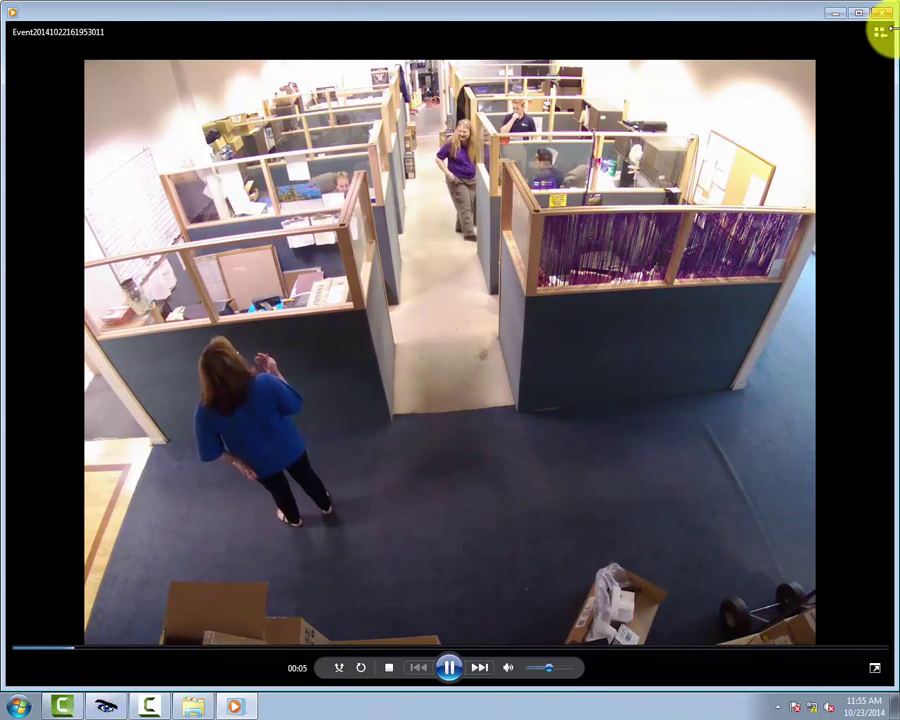
# Close the video player and navigate back to the test2 folder.
pyautogui.click(882, 13)
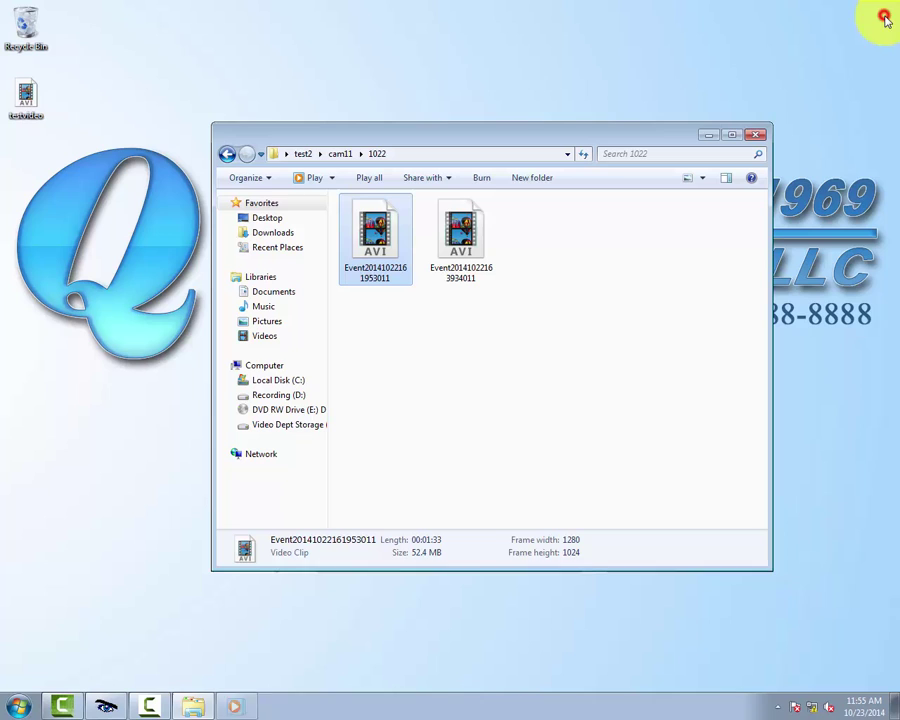
pyautogui.click(228, 156)
pyautogui.click(228, 156)
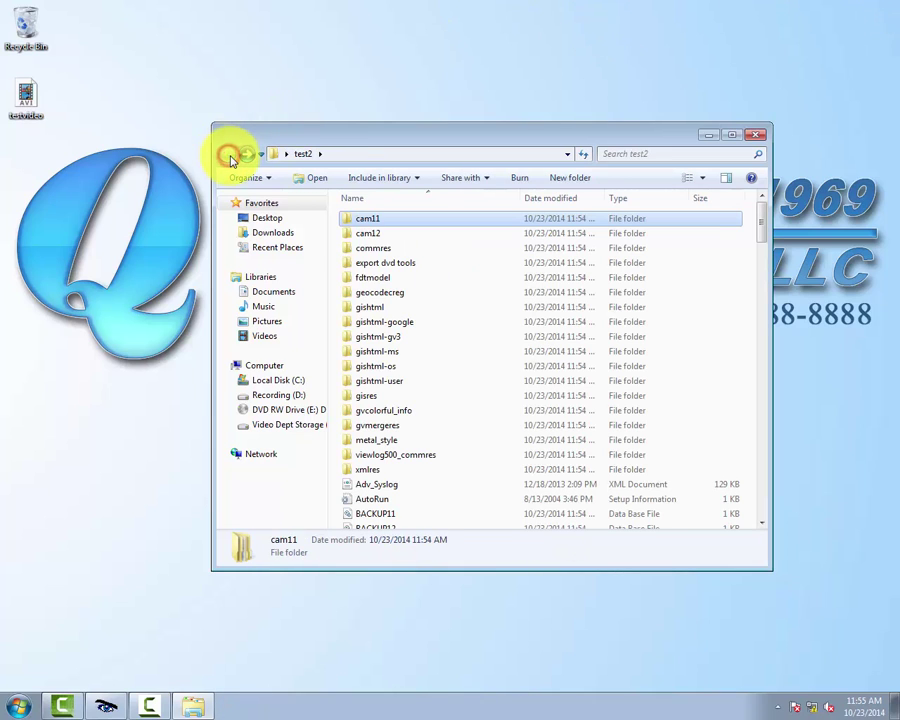
# Launch EZViewLog500 from test2 and dismiss its audio warning.
pyautogui.scroll(-2, 446, 316)
pyautogui.scroll(-2, 446, 316)
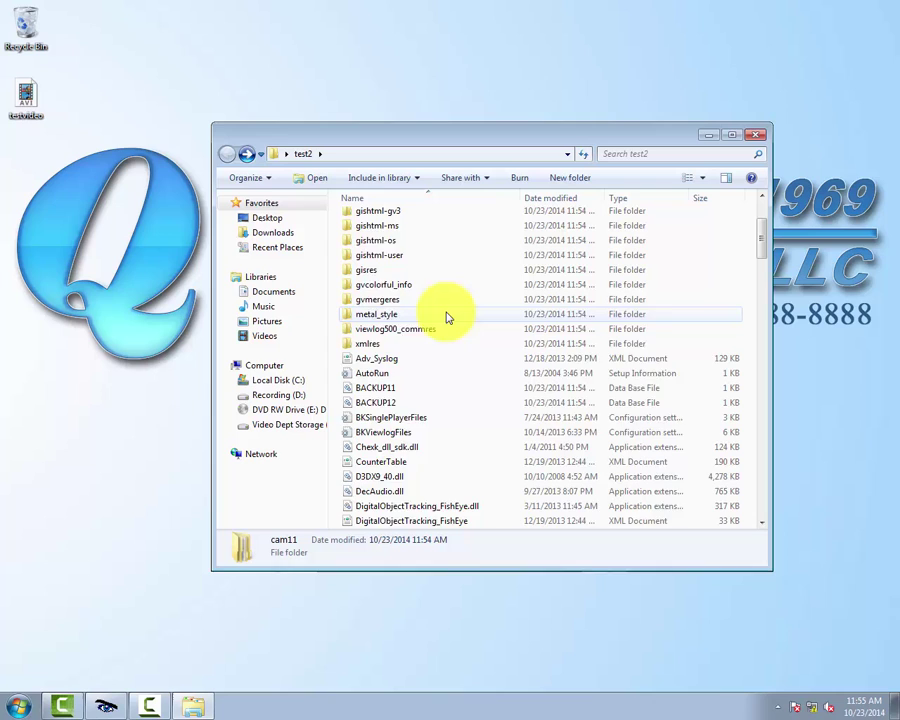
pyautogui.scroll(-3, 446, 316)
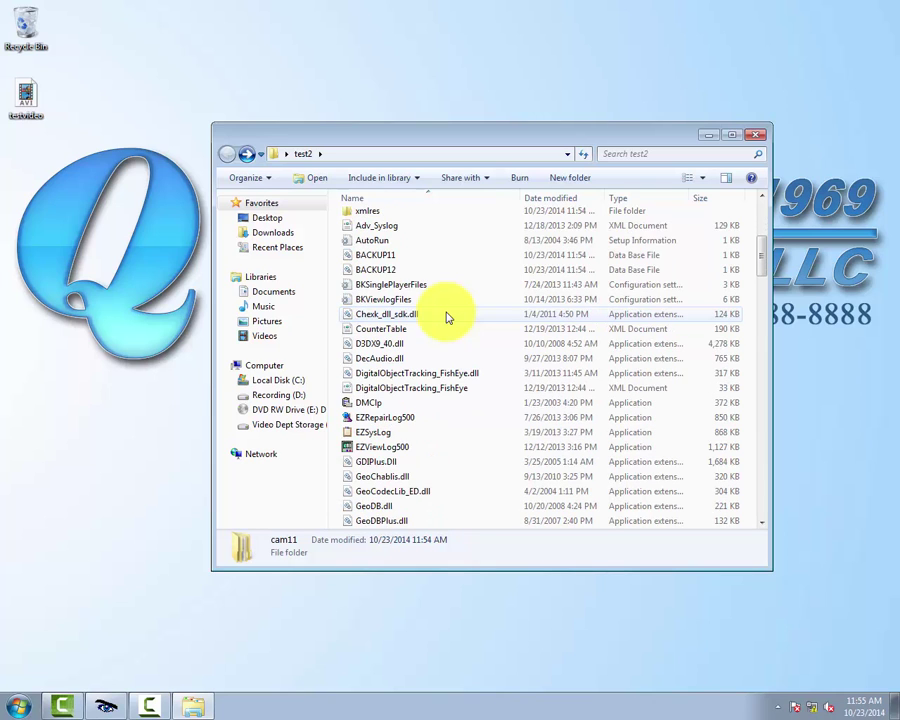
pyautogui.moveTo(345, 398); pyautogui.dragTo(382, 402)
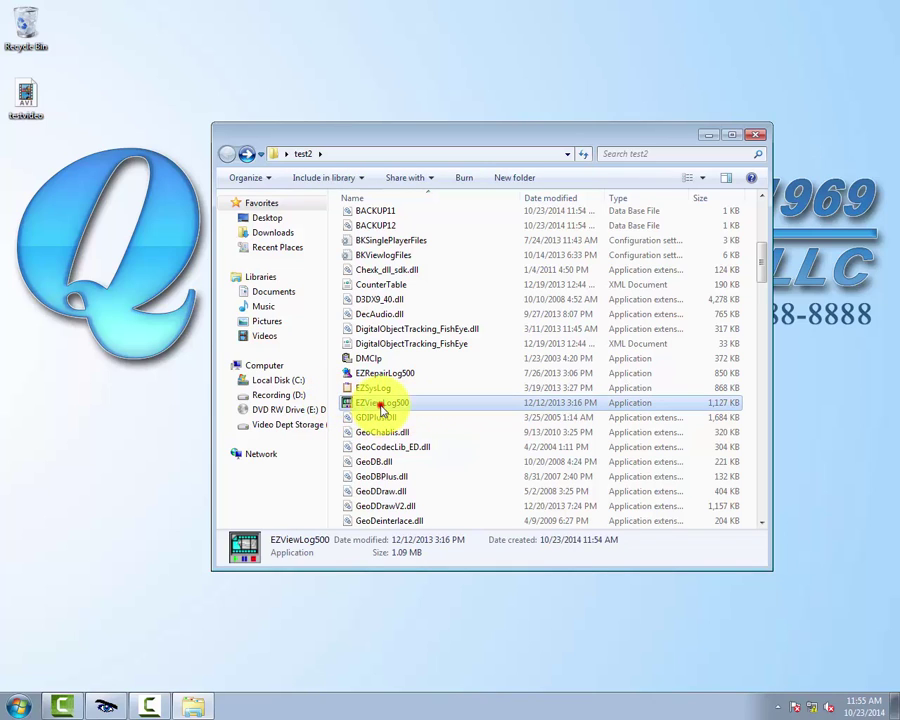
pyautogui.doubleClick(382, 402)
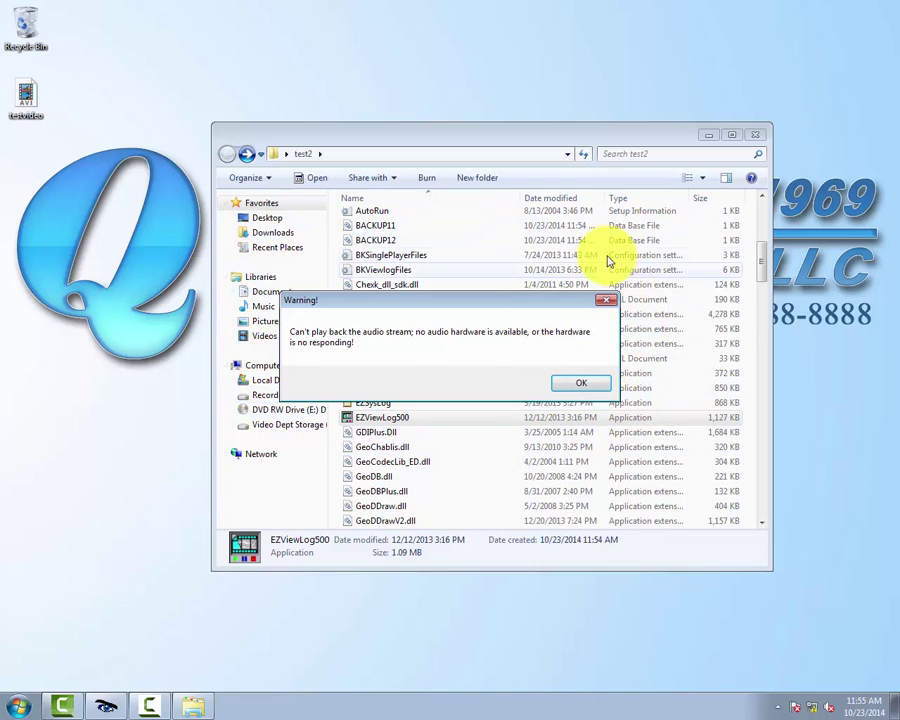
pyautogui.click(583, 385)
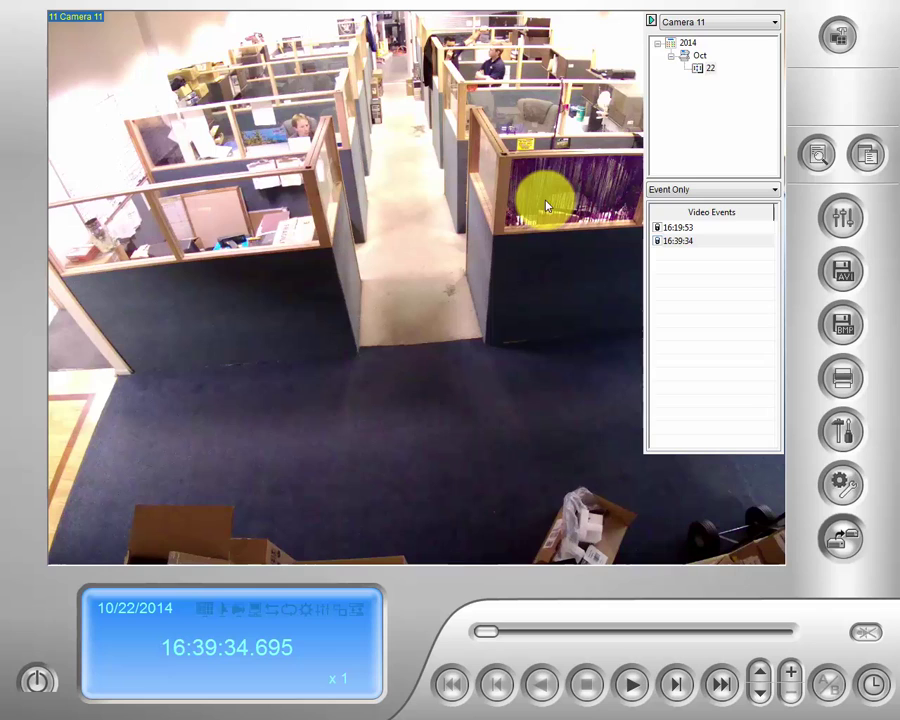
# Play, then pause, Camera 11's 16:19:53 event.
pyautogui.click(773, 22)
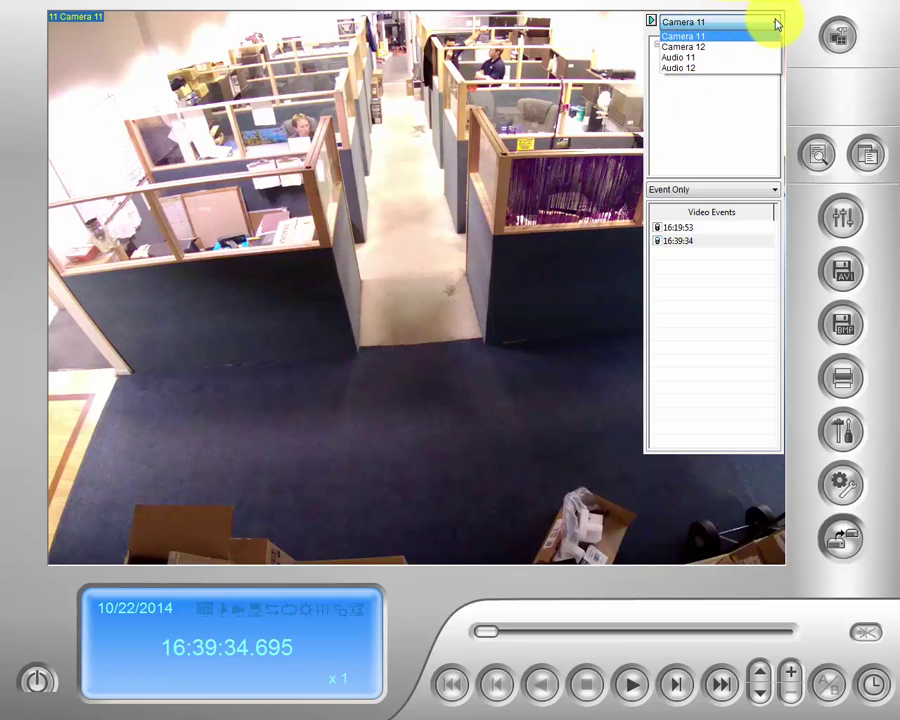
pyautogui.click(774, 21)
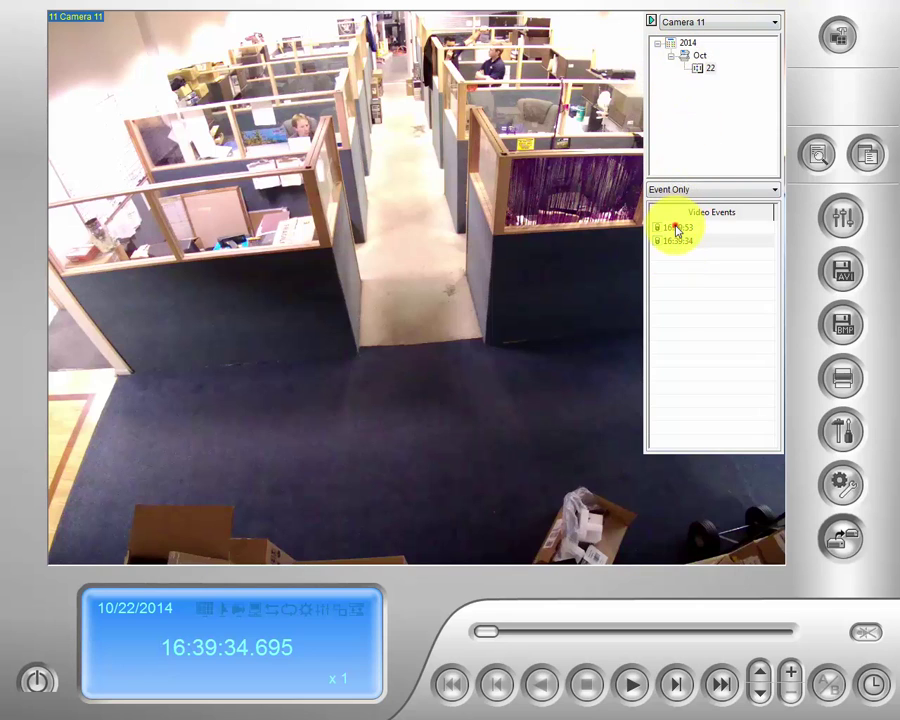
pyautogui.click(677, 228)
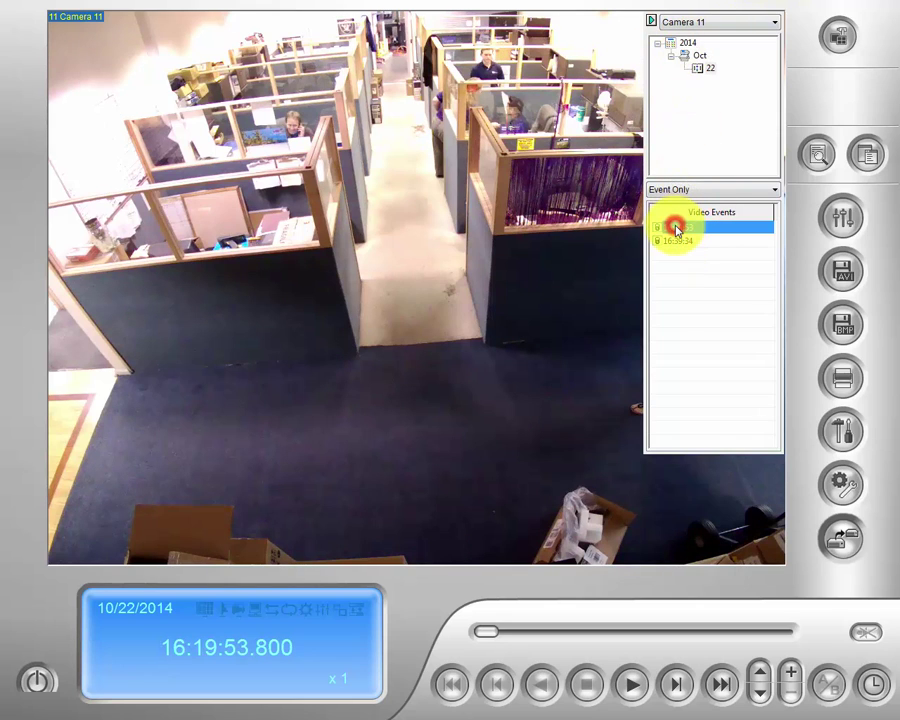
pyautogui.click(638, 694)
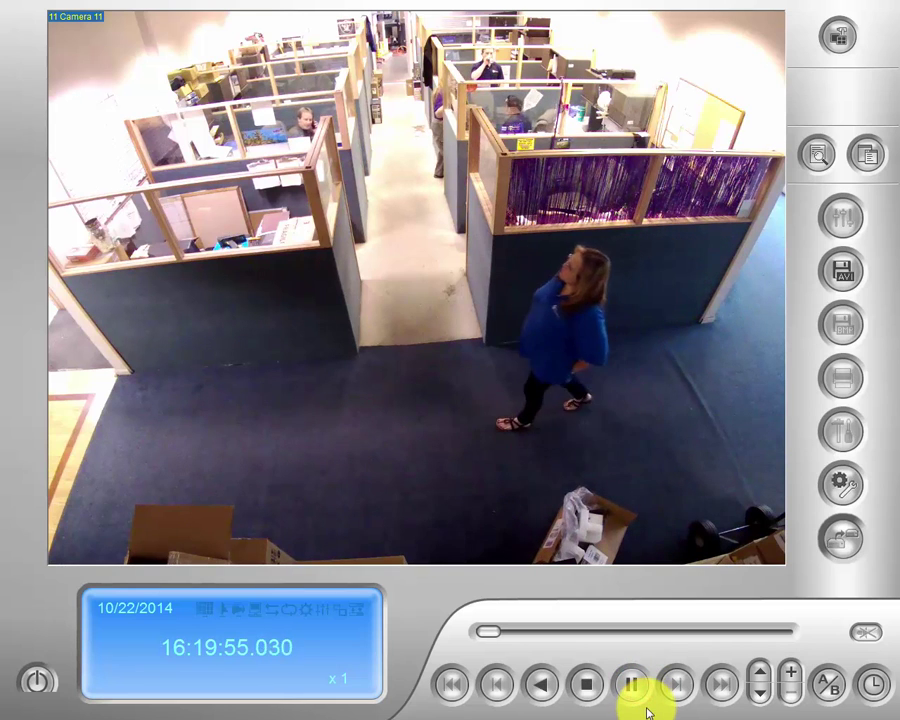
pyautogui.click(633, 687)
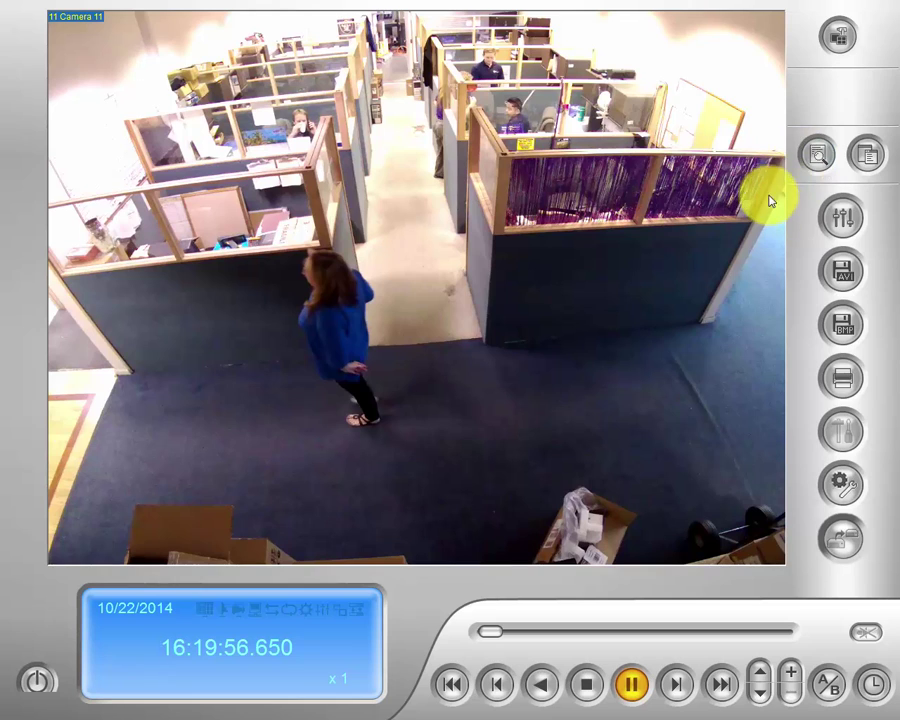
# Reopen the event list and switch the source to Camera 12.
pyautogui.click(866, 155)
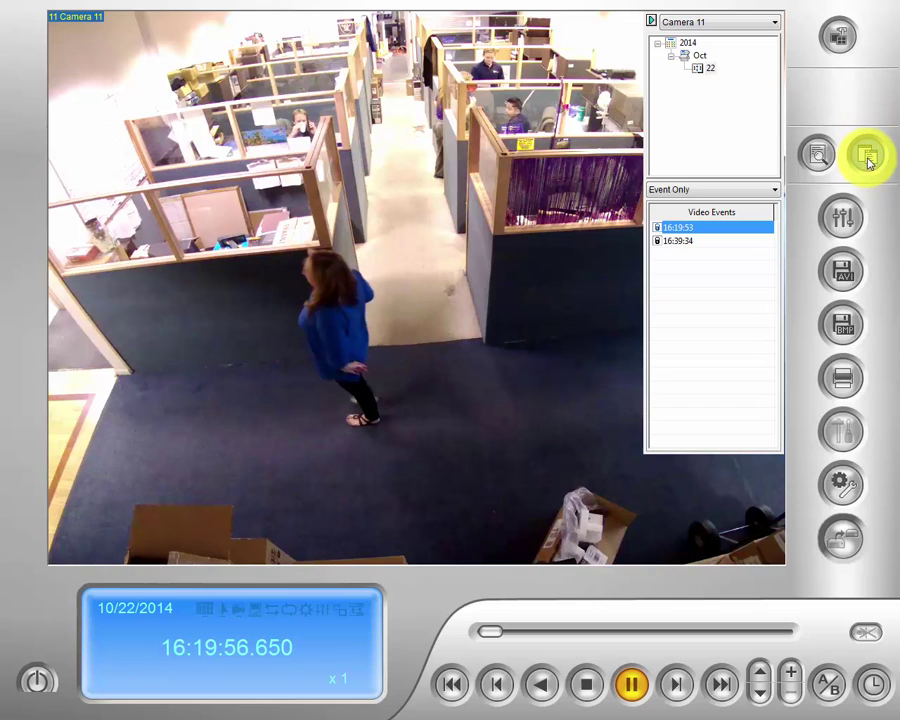
pyautogui.click(778, 28)
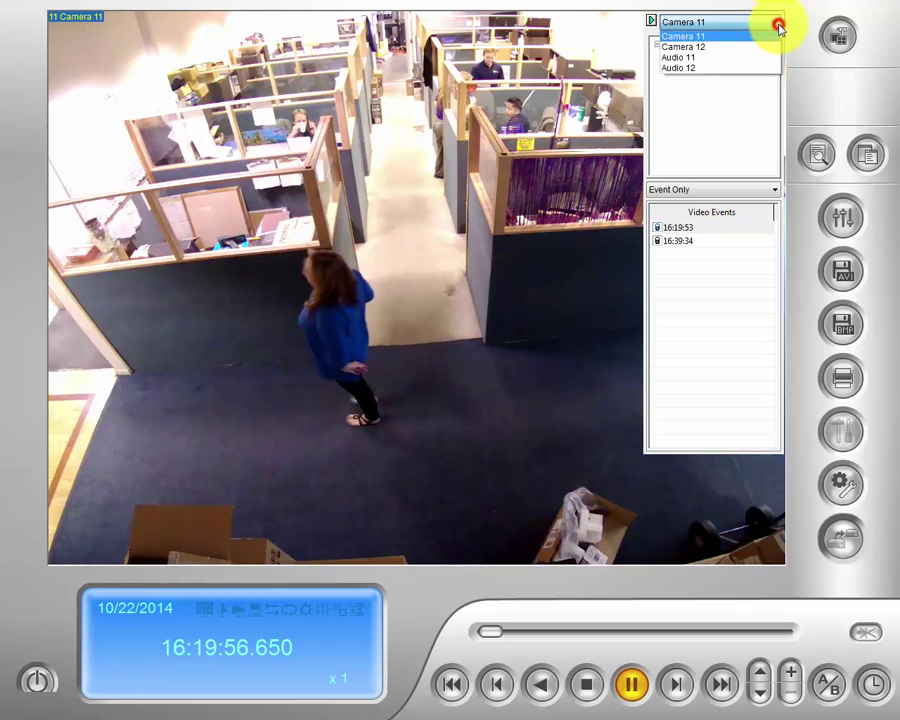
pyautogui.click(737, 44)
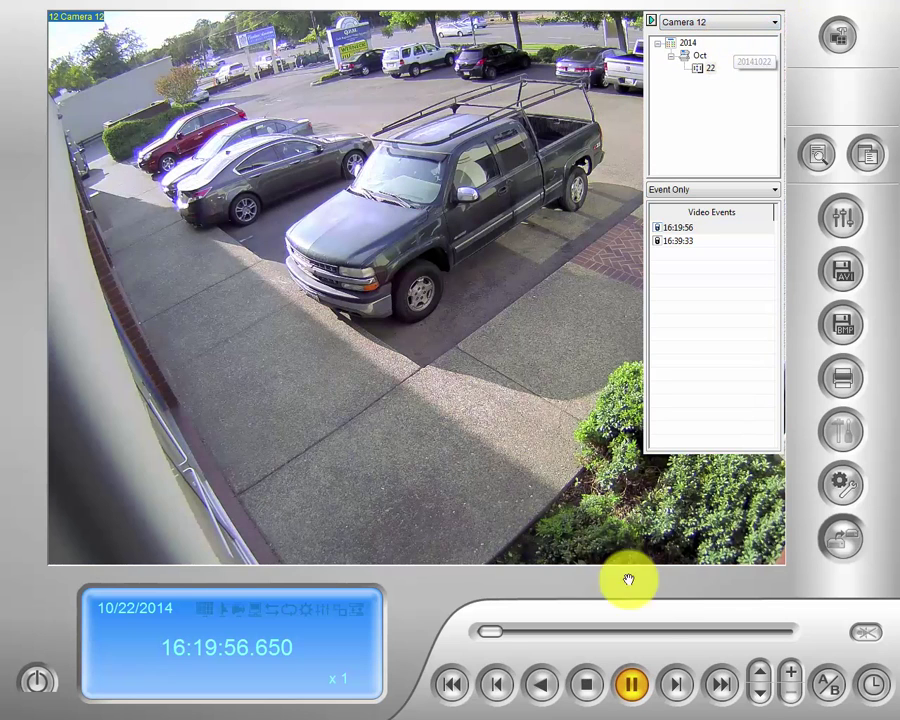